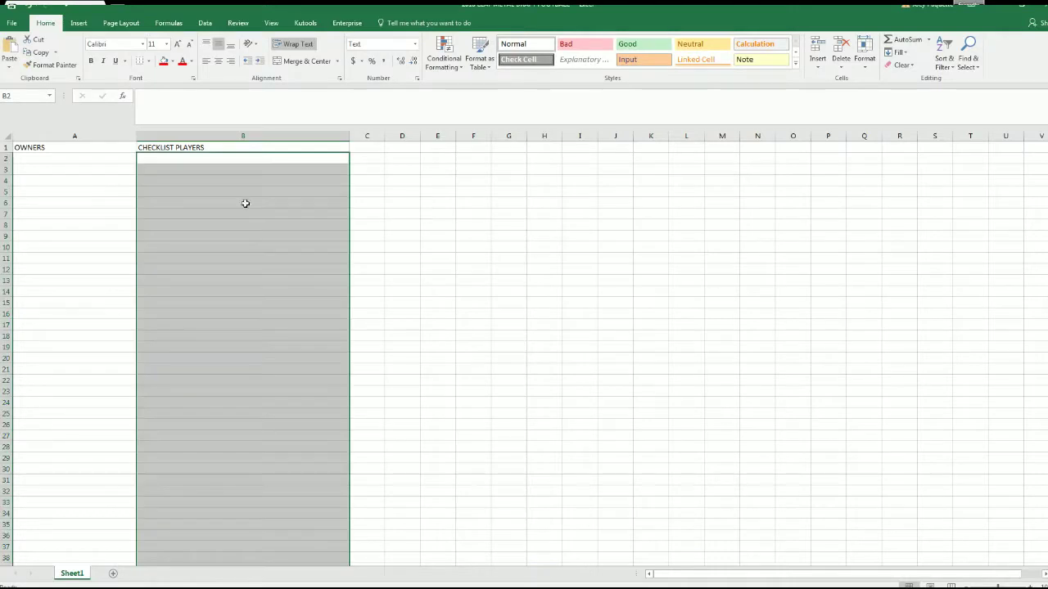
Paste the copied randomized owner list under OWNERS from cell A2, check it down to its end, and narrow column A
left_click(61, 156)
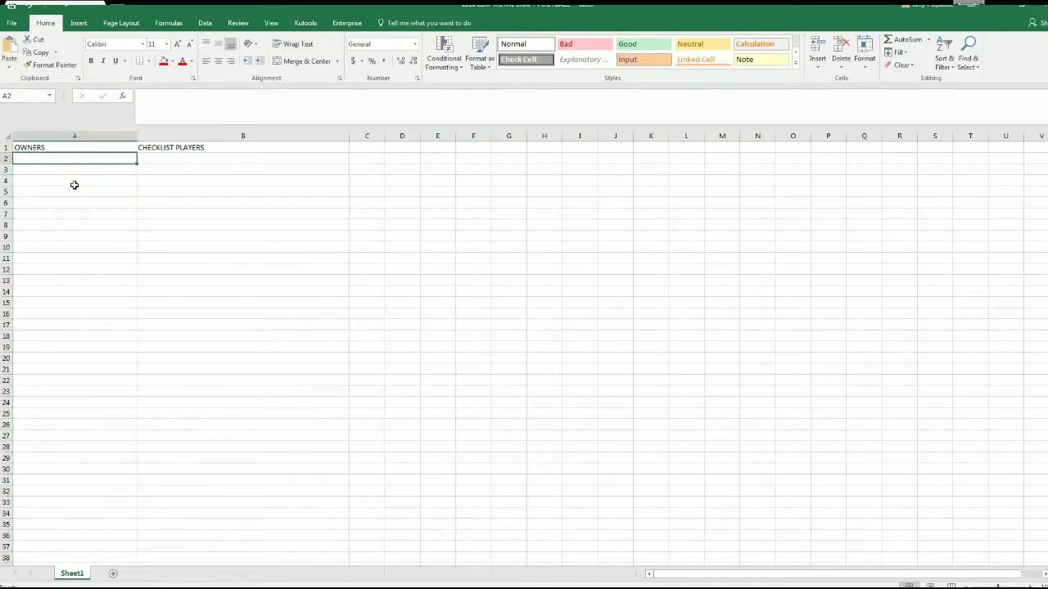
key("ctrl+v")
left_click(173, 202)
scroll(174, 200, "down", 4)
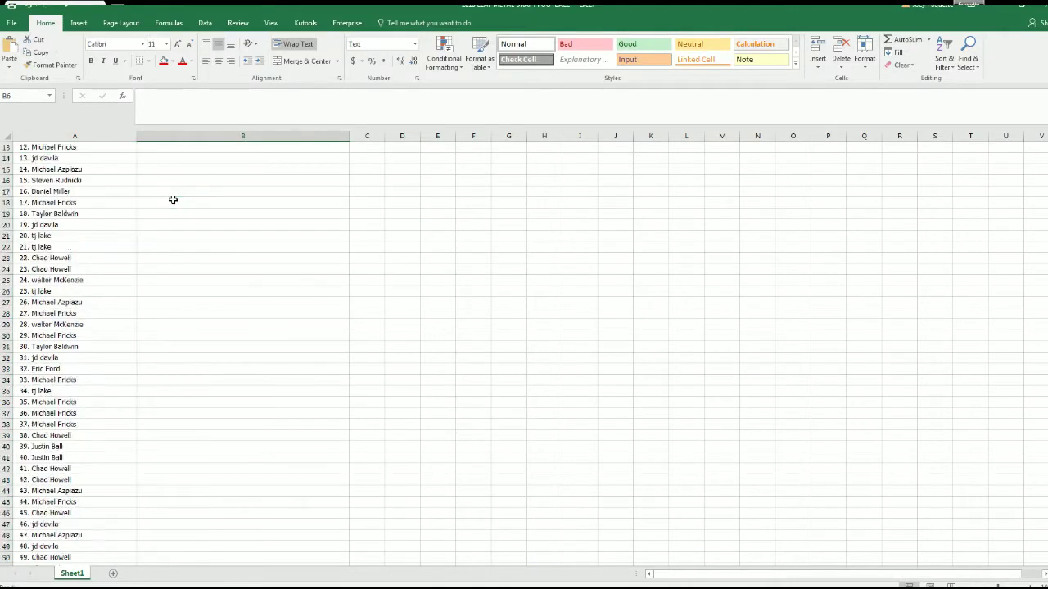
scroll(173, 200, "down", 13)
scroll(173, 200, "up", 7)
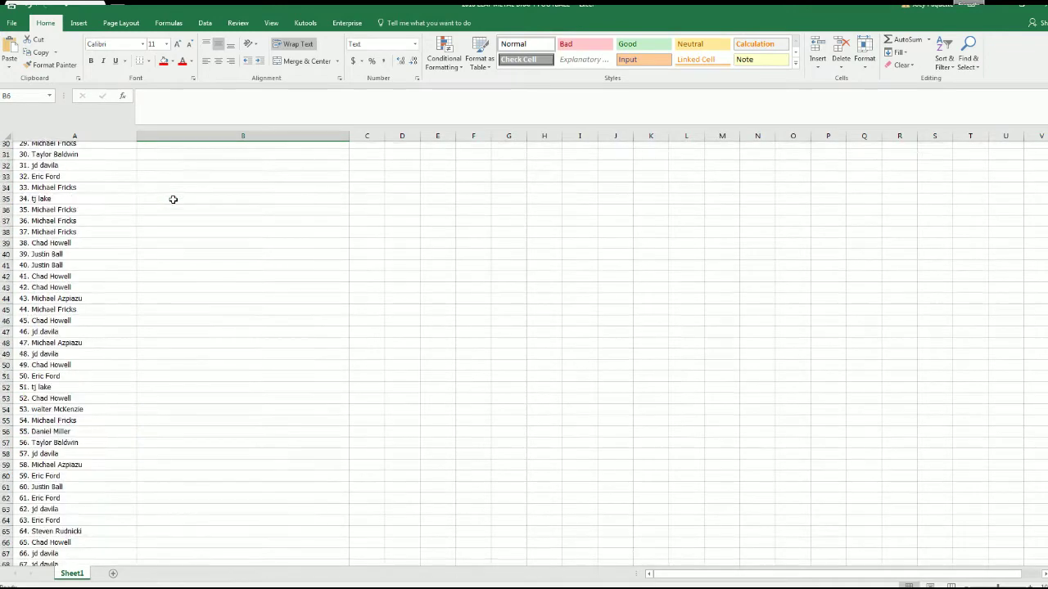
scroll(173, 200, "up", 10)
left_click_drag(136, 135, 98, 131)
left_click(154, 160)
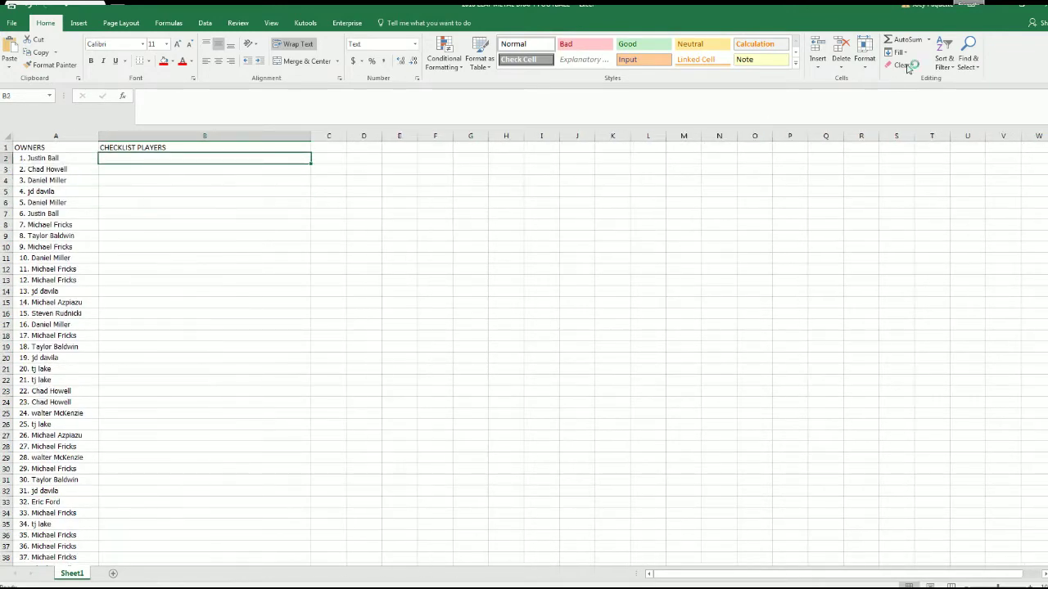
Switch to RANDOM.ORG in the browser and open a blank List Randomizer form
key("alt+Tab")
scroll(528, 193, "up", 5)
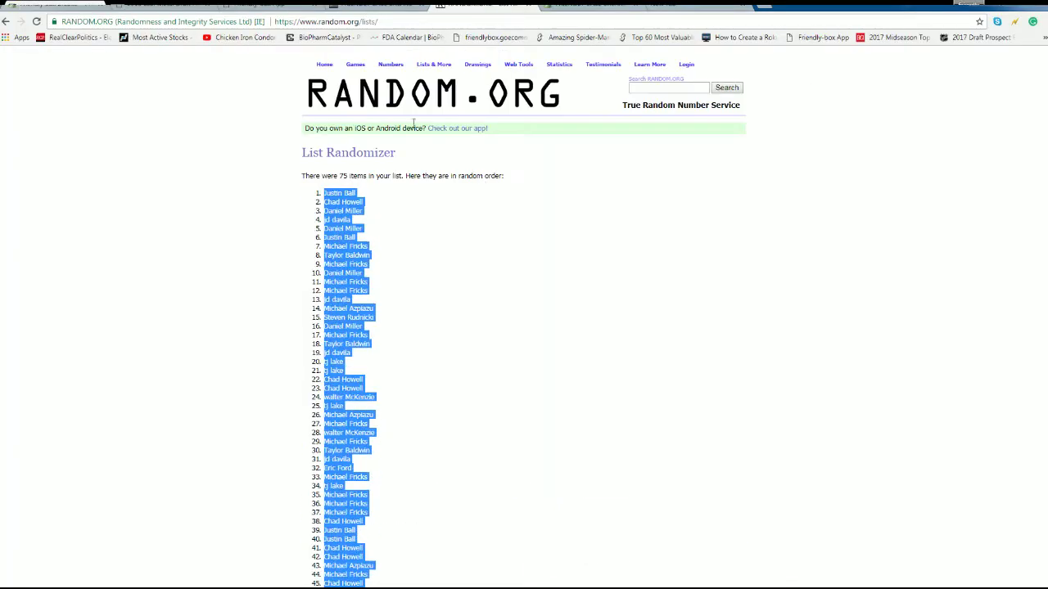
left_click(436, 76)
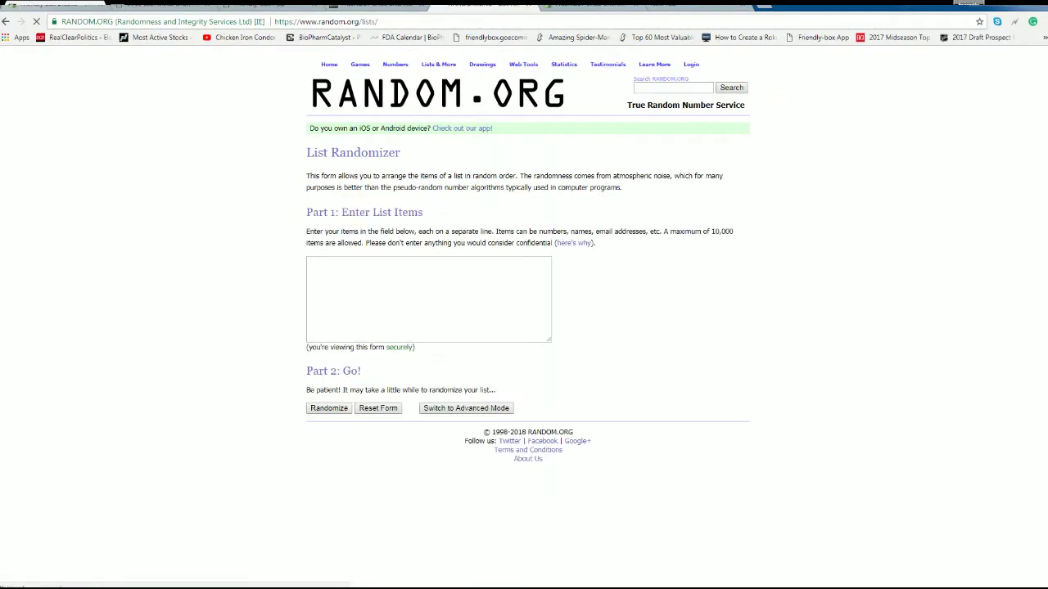
Copy the whole checklist player list from the Notepad file and paste it into the List Randomizer's item field
key("alt+Tab")
scroll(655, 246, "down", 6)
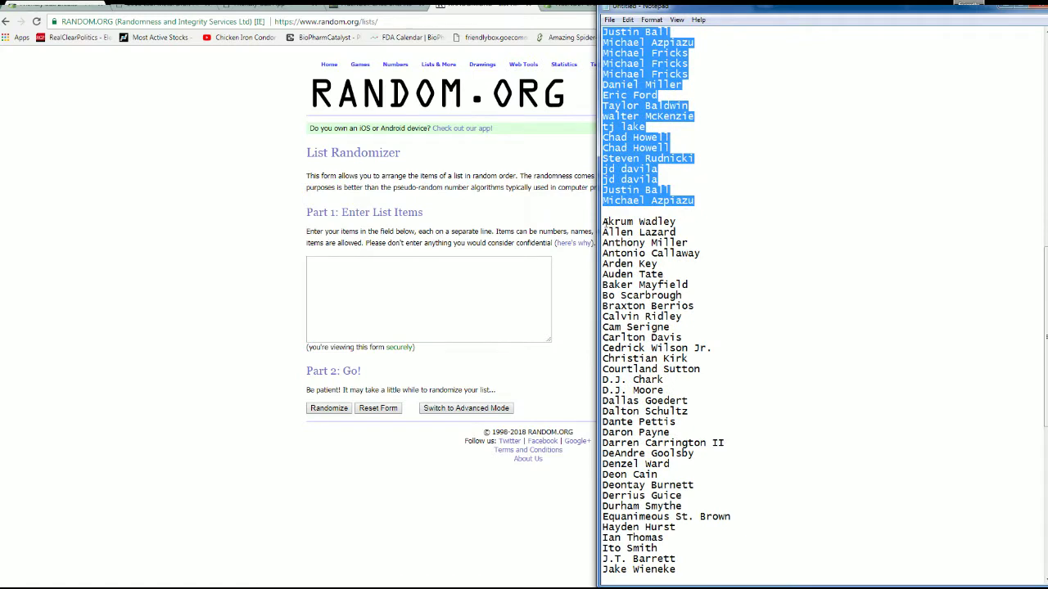
left_click_drag(604, 223, 655, 573)
right_click(643, 418)
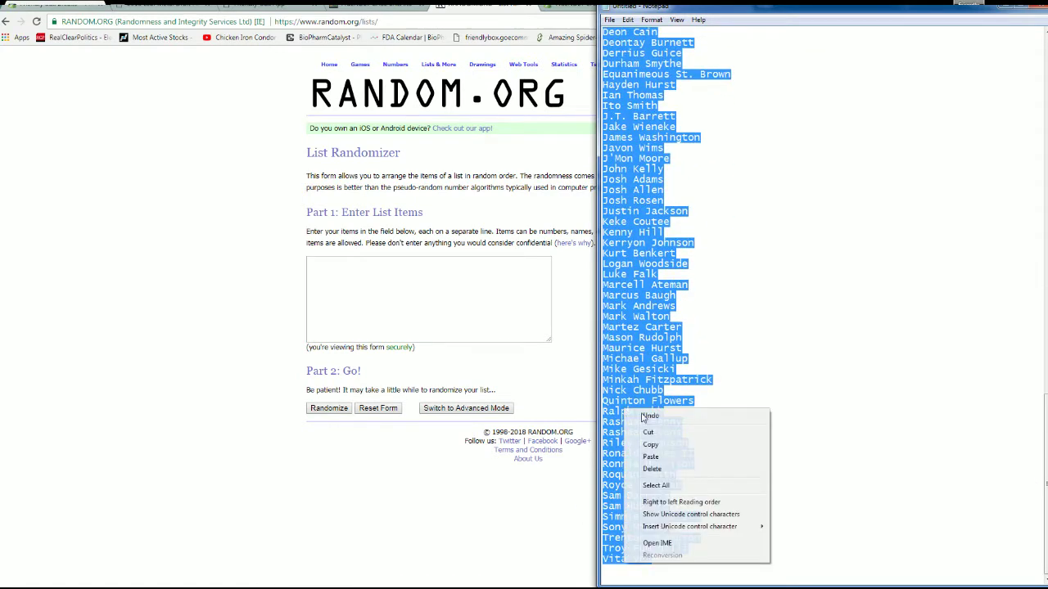
left_click(663, 446)
left_click(433, 321)
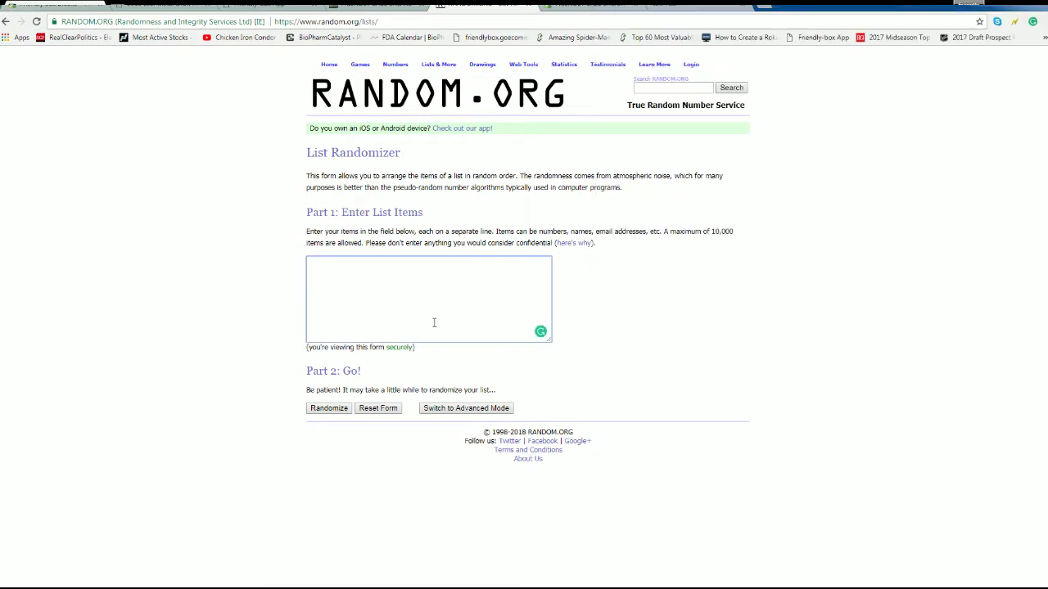
key("ctrl+v")
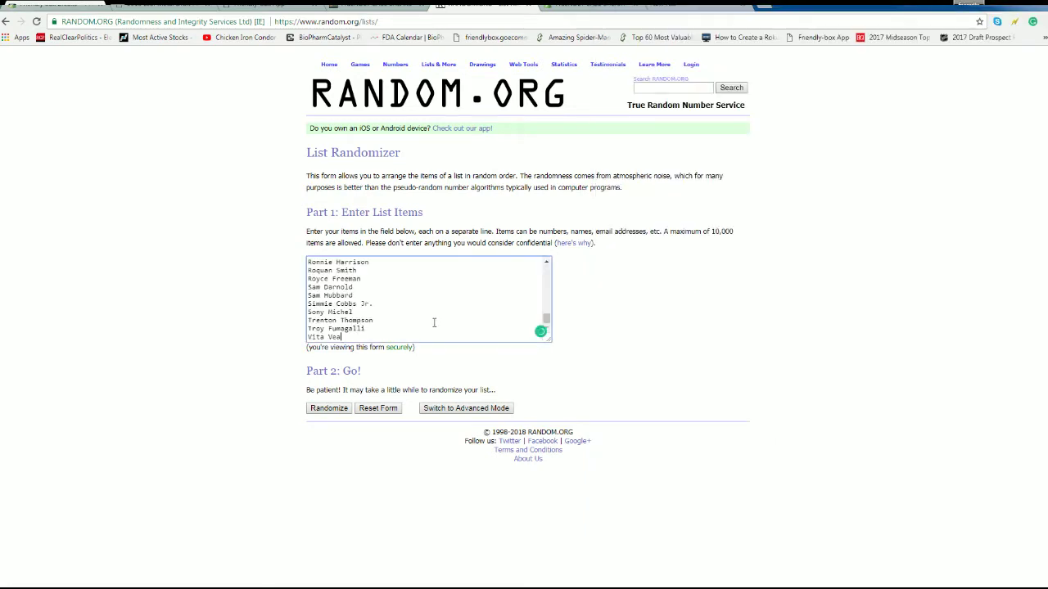
Randomize the player list seven times in total
left_click(329, 409)
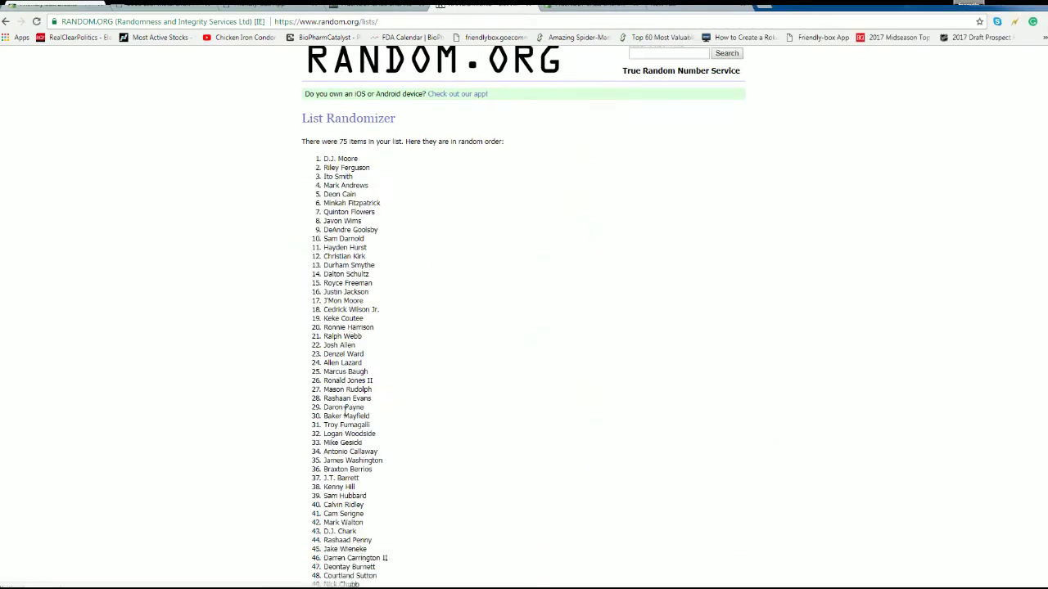
scroll(331, 458, "down", 5)
left_click(322, 530)
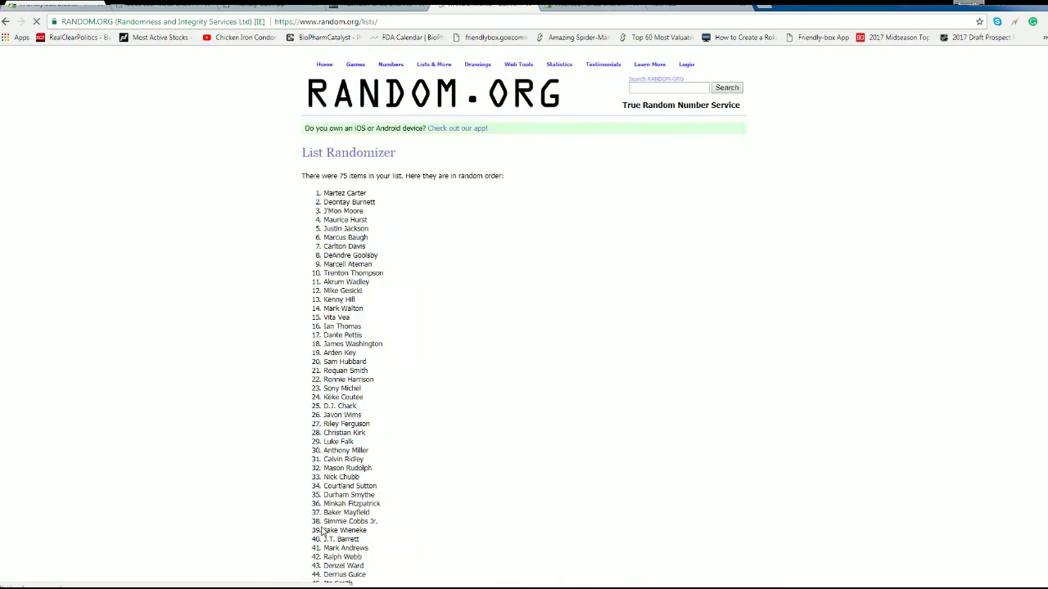
scroll(319, 524, "down", 5)
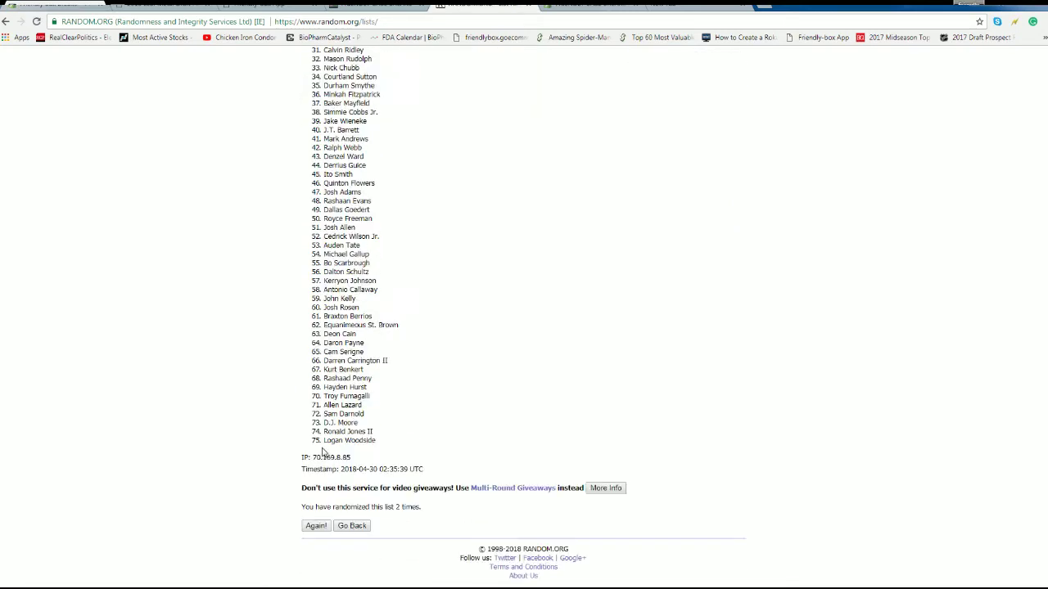
left_click(310, 526)
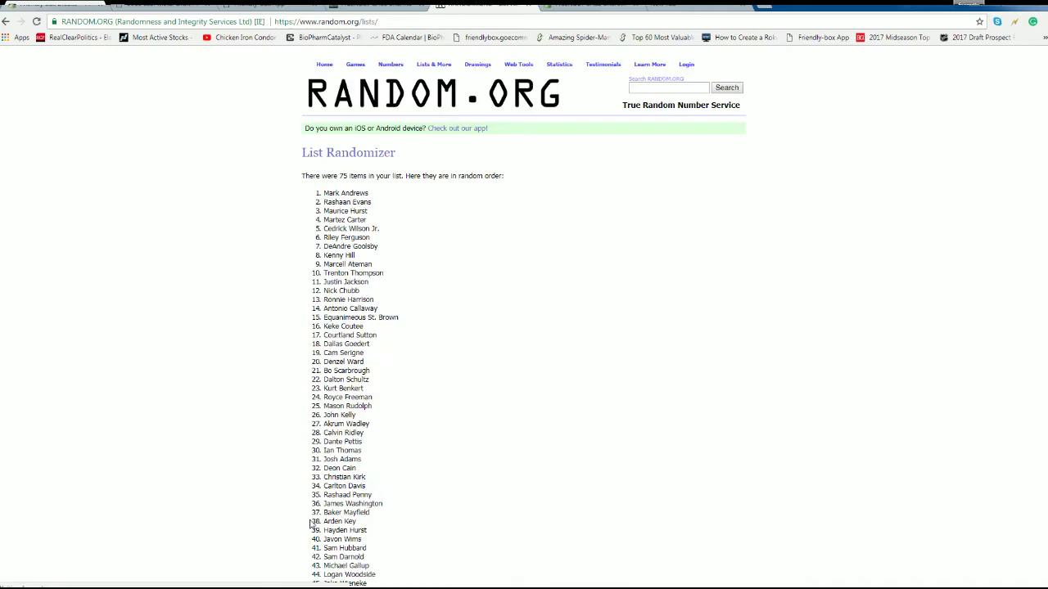
scroll(321, 508, "down", 5)
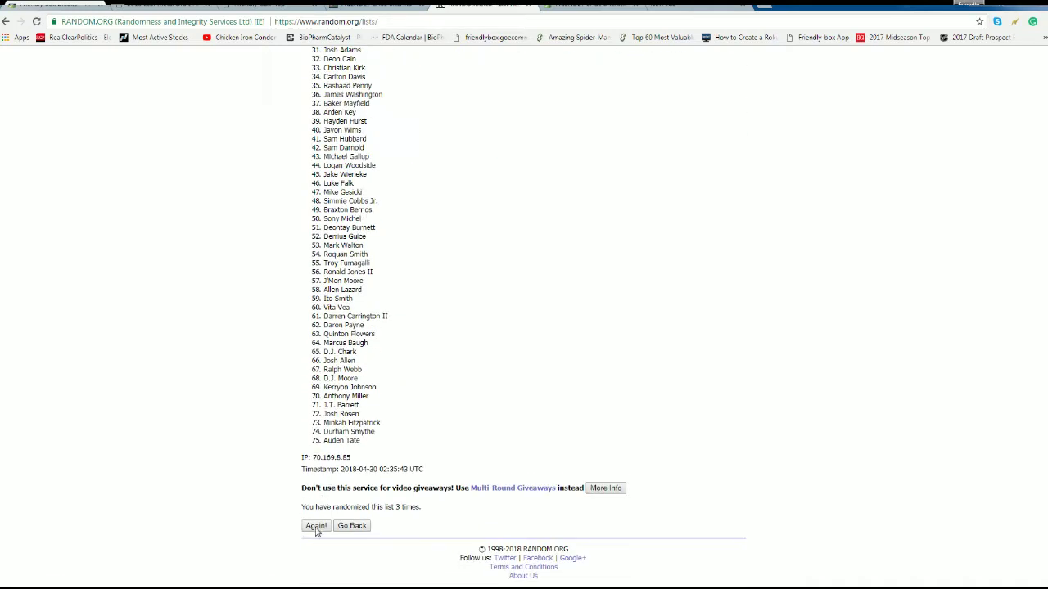
left_click(317, 528)
scroll(299, 439, "down", 5)
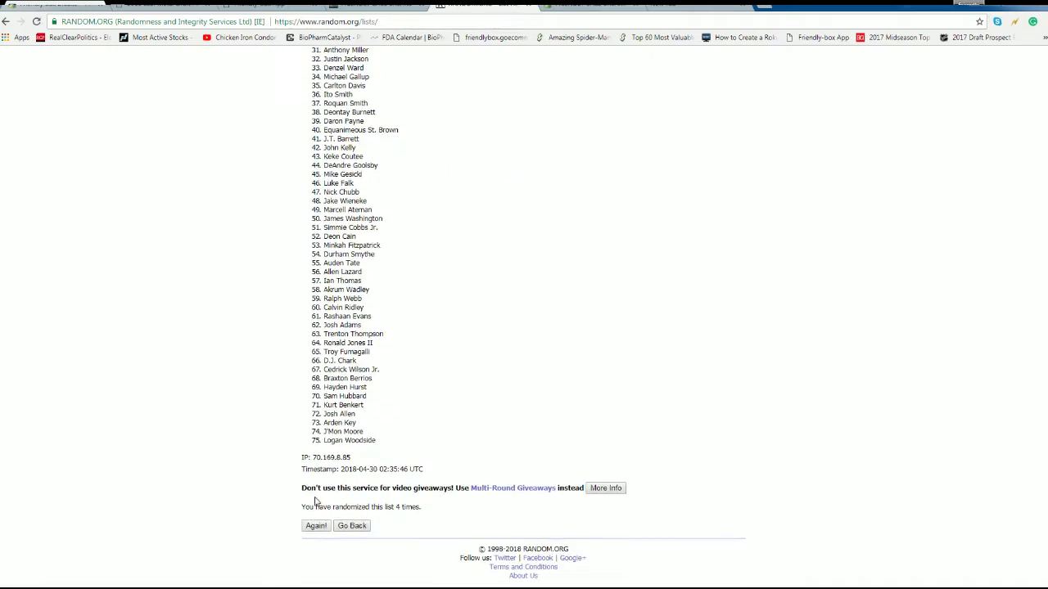
left_click(317, 528)
scroll(305, 450, "down", 5)
scroll(305, 449, "down", 2)
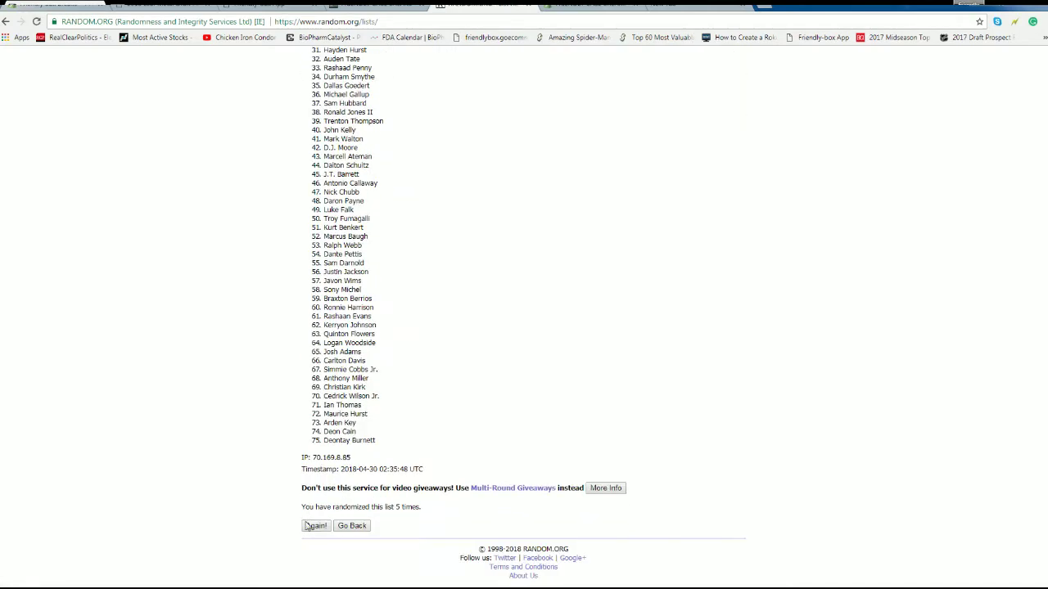
left_click(316, 526)
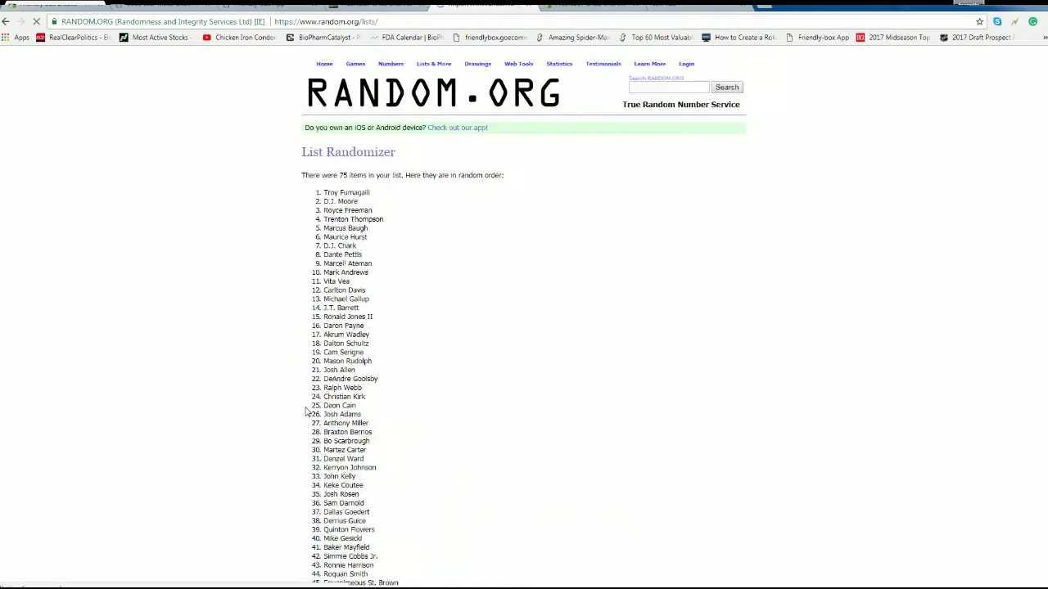
scroll(309, 414, "down", 5)
left_click(316, 528)
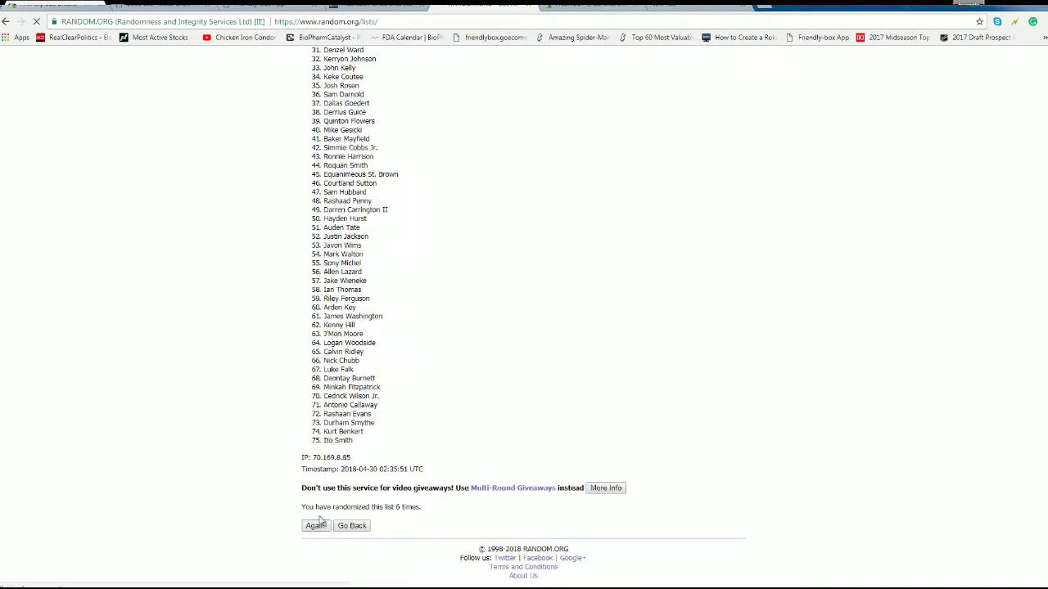
Copy all 75 player names of the final randomized order from the results page
left_click_drag(323, 194, 392, 439)
scroll(387, 254, "down", 5)
right_click(383, 370)
left_click(389, 364)
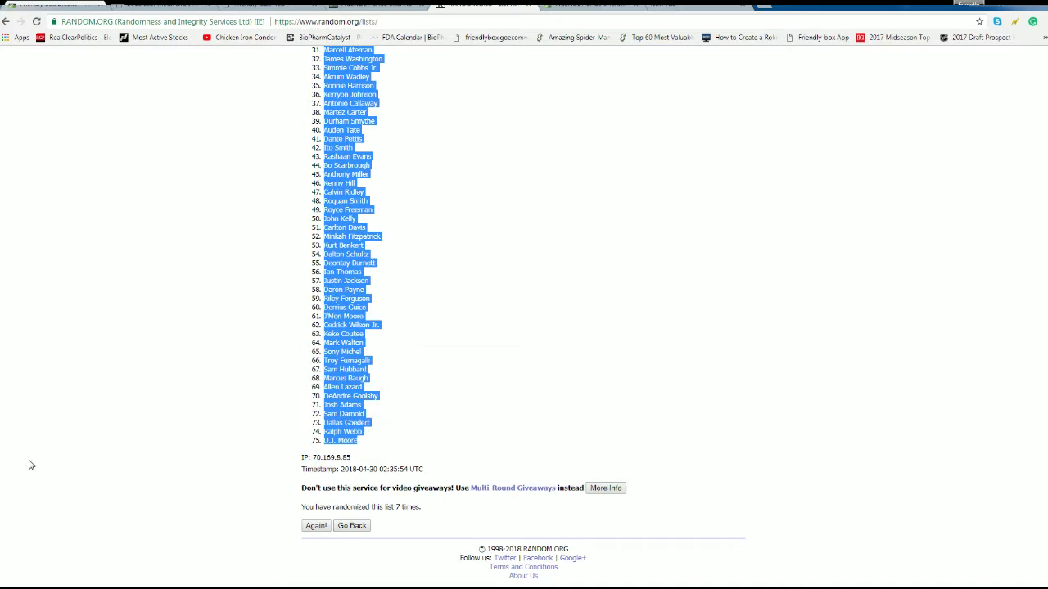
Switch to the Excel workbook and paste the randomized players under CHECKLIST PLAYERS starting at cell B2
key("alt+Tab")
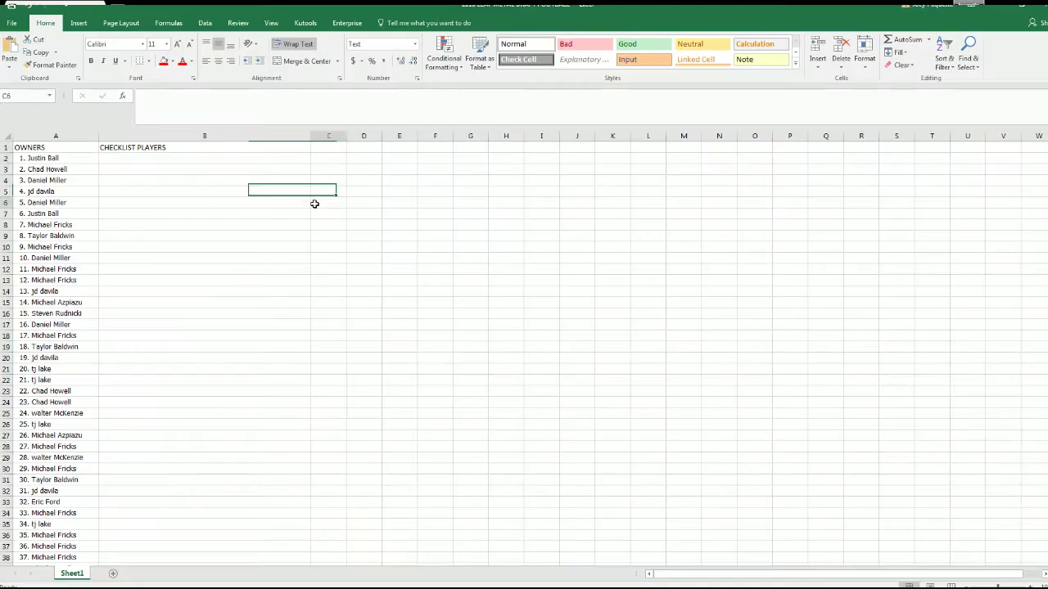
left_click(313, 205)
left_click(198, 160)
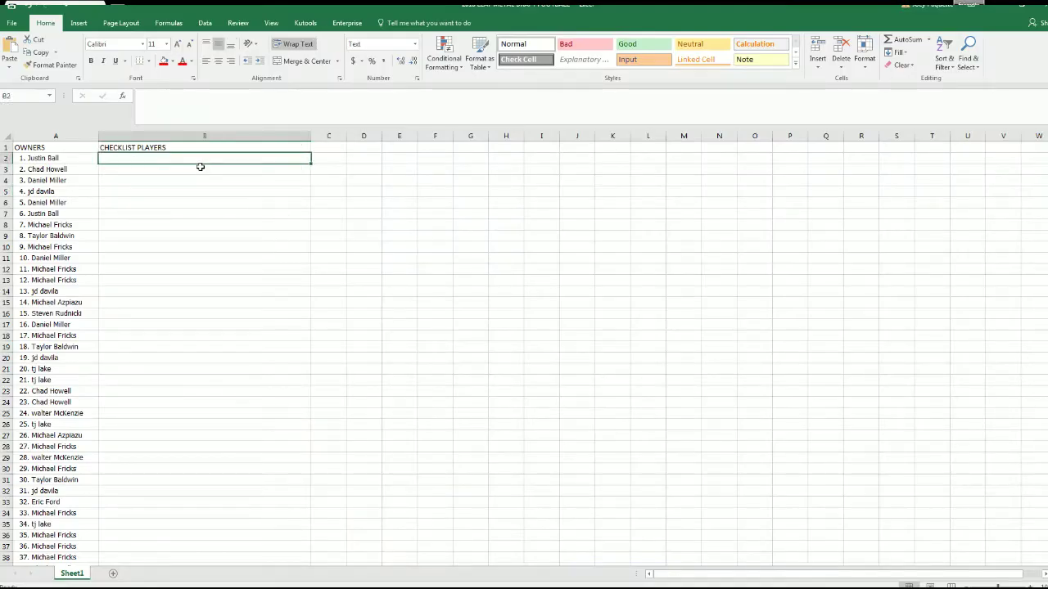
key("ctrl+v")
left_click(102, 204)
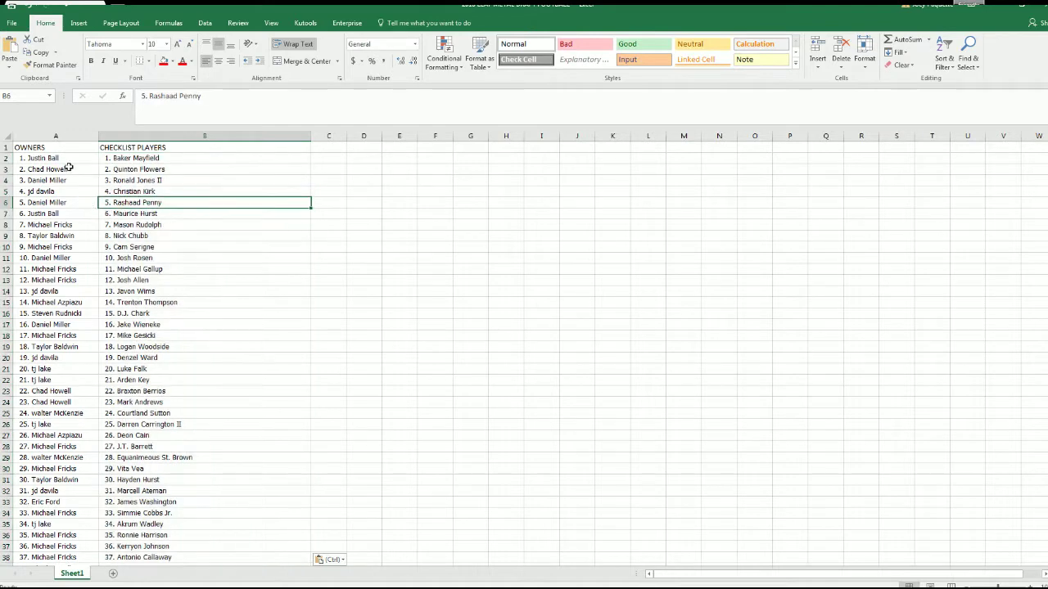
Apply all borders to columns A and B and set both columns to the same width, narrower than the current column B
left_click_drag(57, 136, 111, 136)
left_click(151, 62)
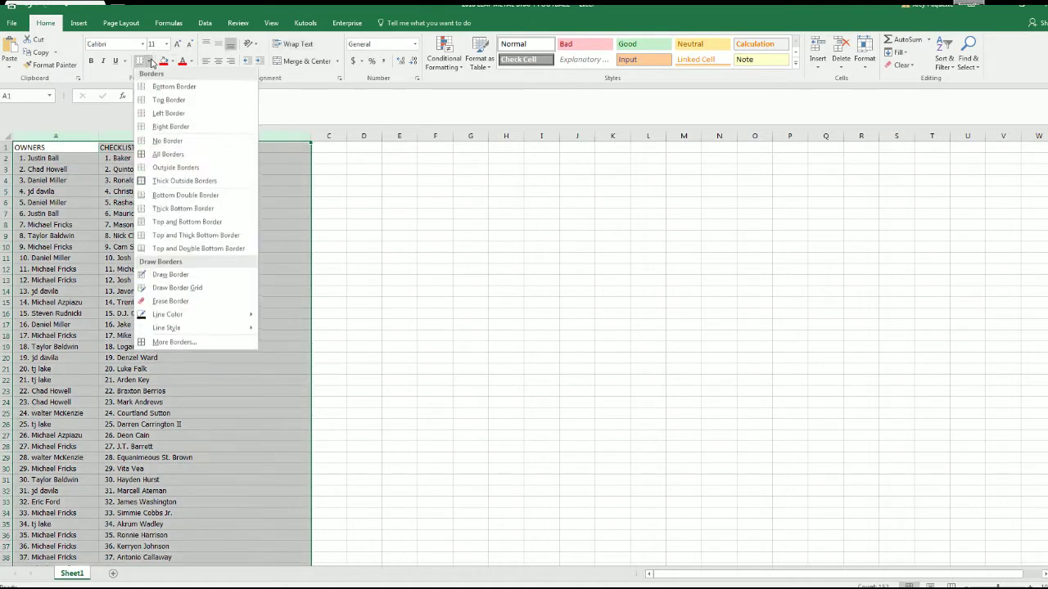
left_click(168, 154)
left_click_drag(311, 135, 210, 135)
left_click(289, 224)
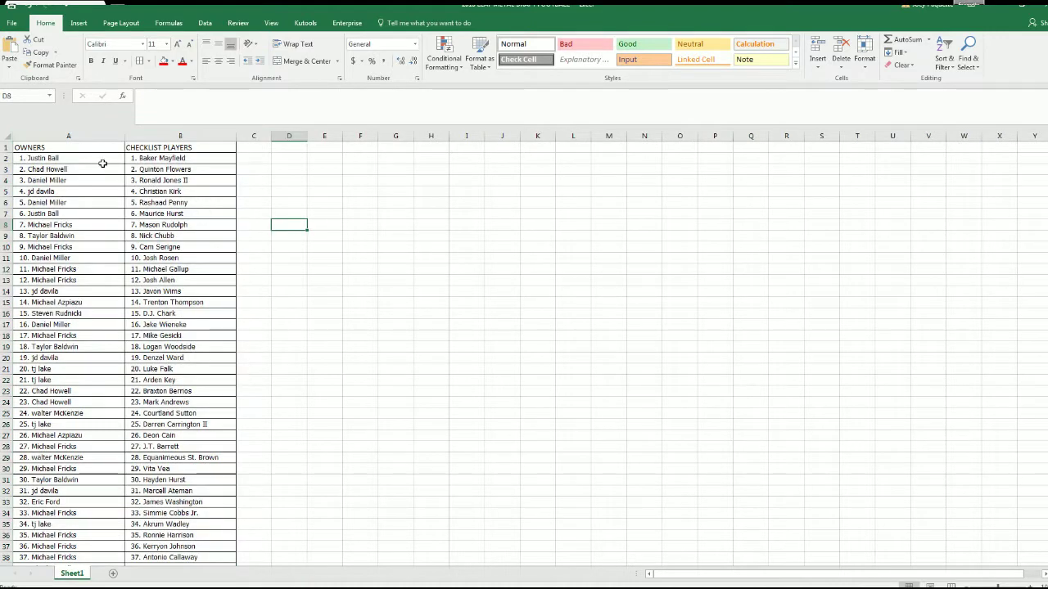
Narrow the OWNERS column to sit closer to its names at high zoom, and select cell B2
left_click(102, 162)
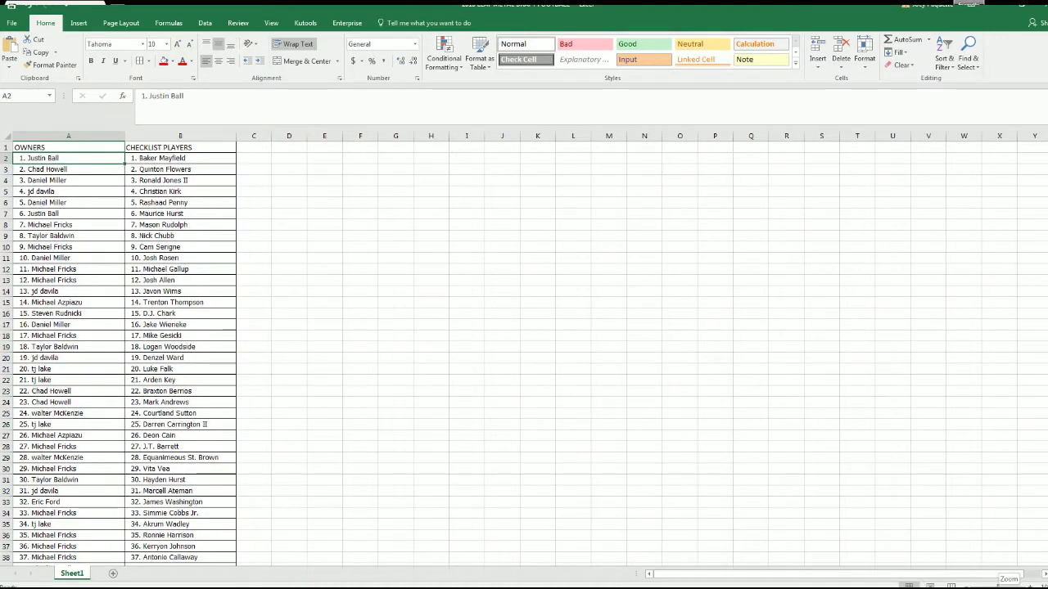
scroll(755, 428, "up", 10)
left_click_drag(504, 153, 331, 150)
left_click(514, 236)
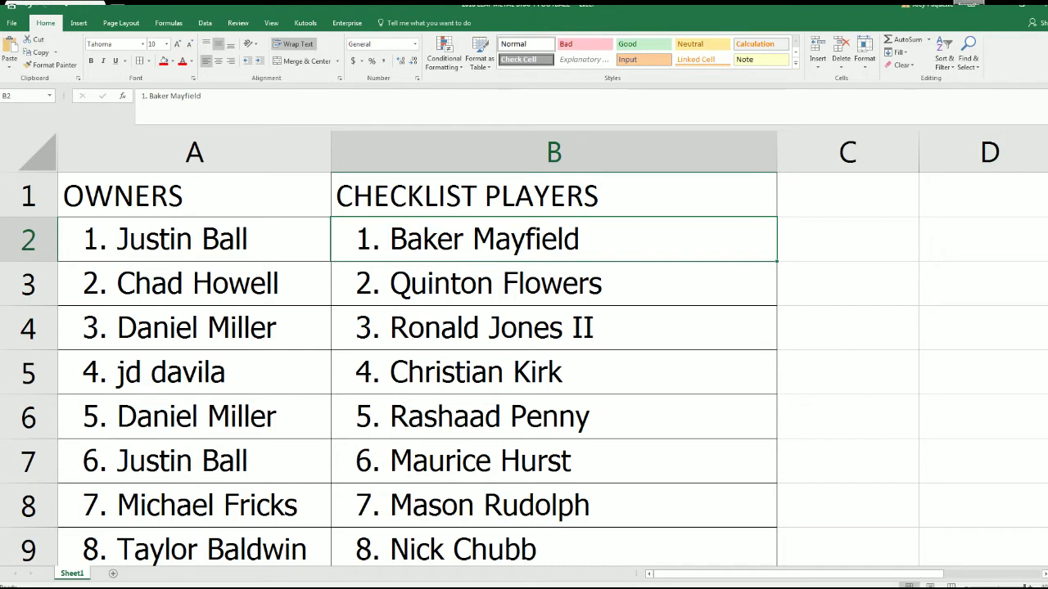
Read through the owner and player pairings row by row, from row 2 to about row 18
scroll(524, 368, "down", 1)
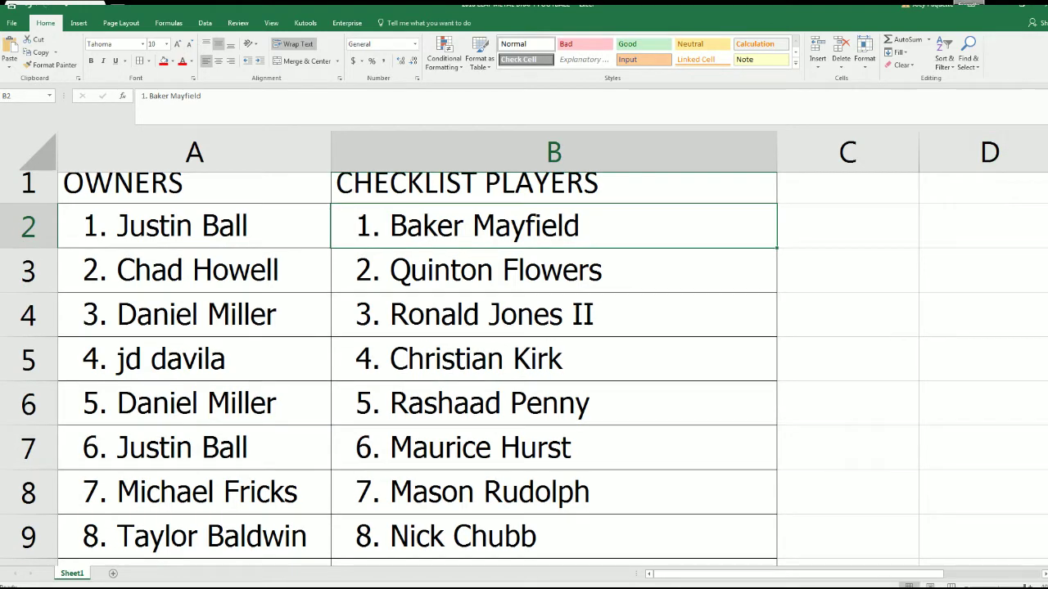
scroll(524, 369, "down", 1)
scroll(524, 368, "down", 2)
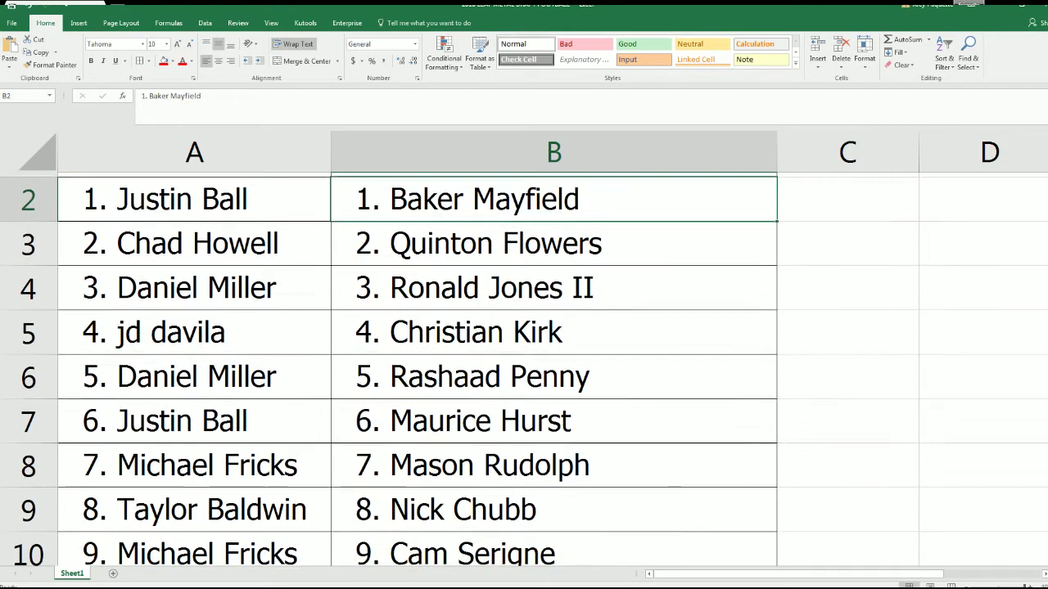
scroll(524, 368, "down", 3)
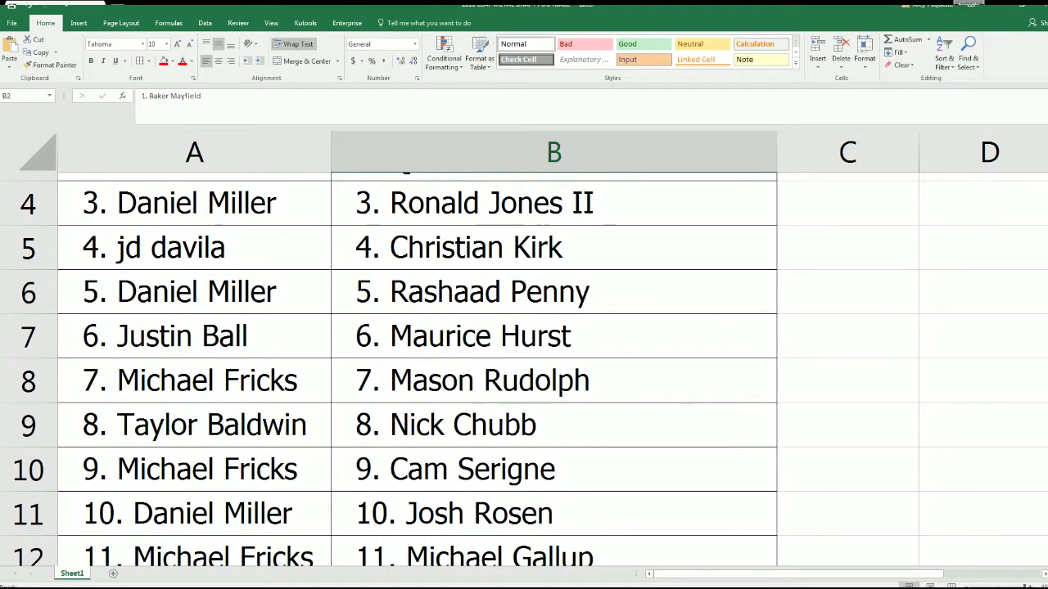
scroll(524, 368, "down", 2)
scroll(524, 368, "down", 2)
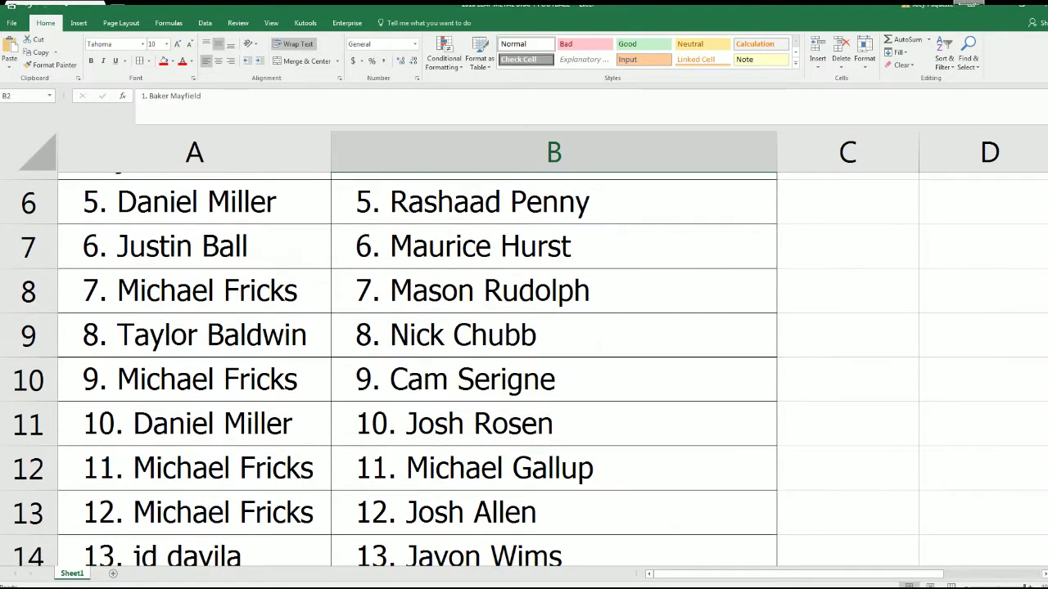
scroll(524, 368, "down", 5)
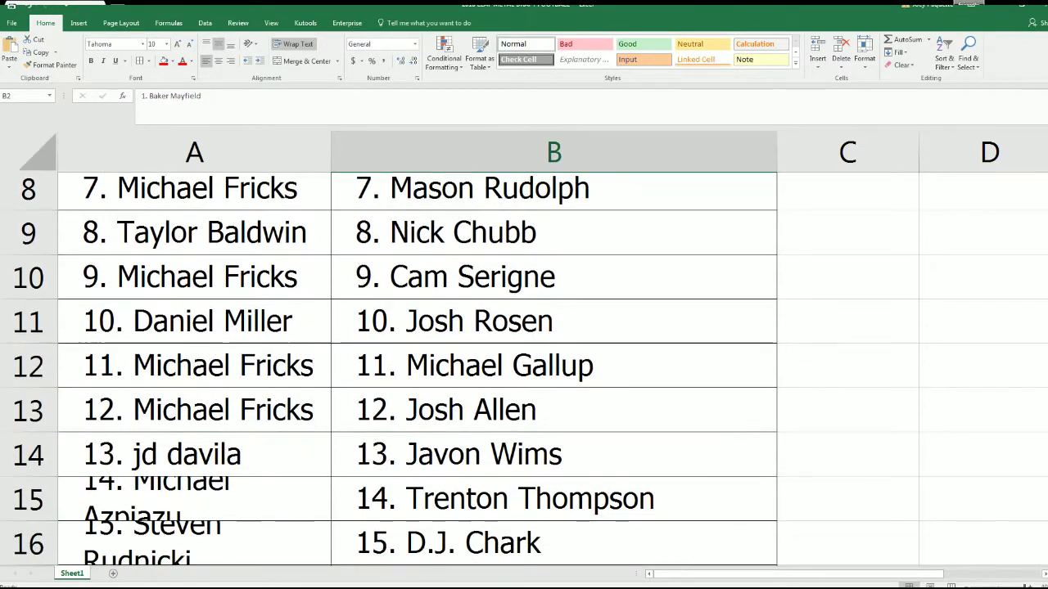
scroll(524, 368, "down", 2)
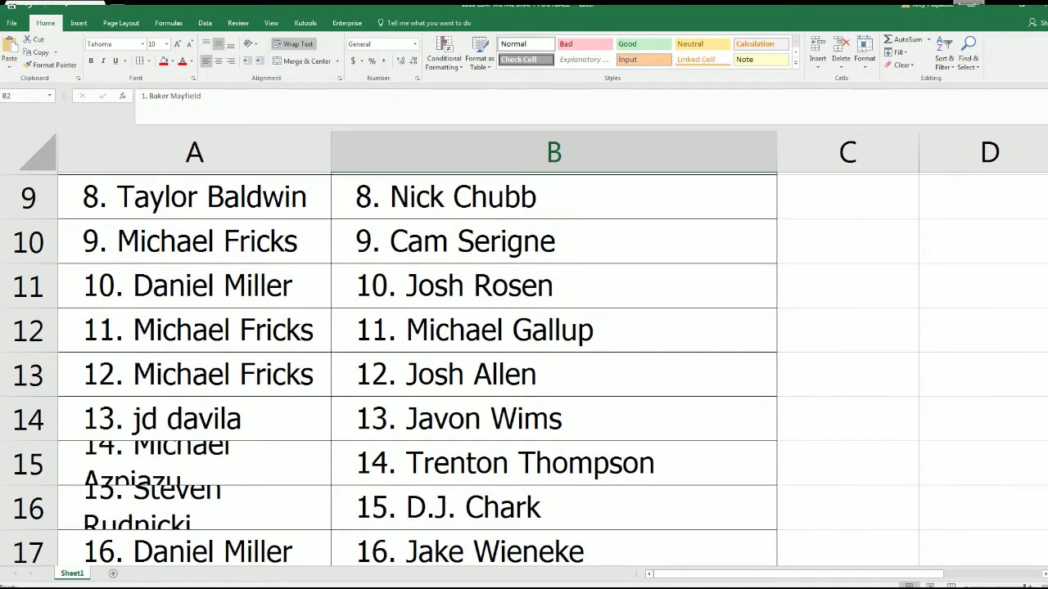
scroll(524, 369, "down", 2)
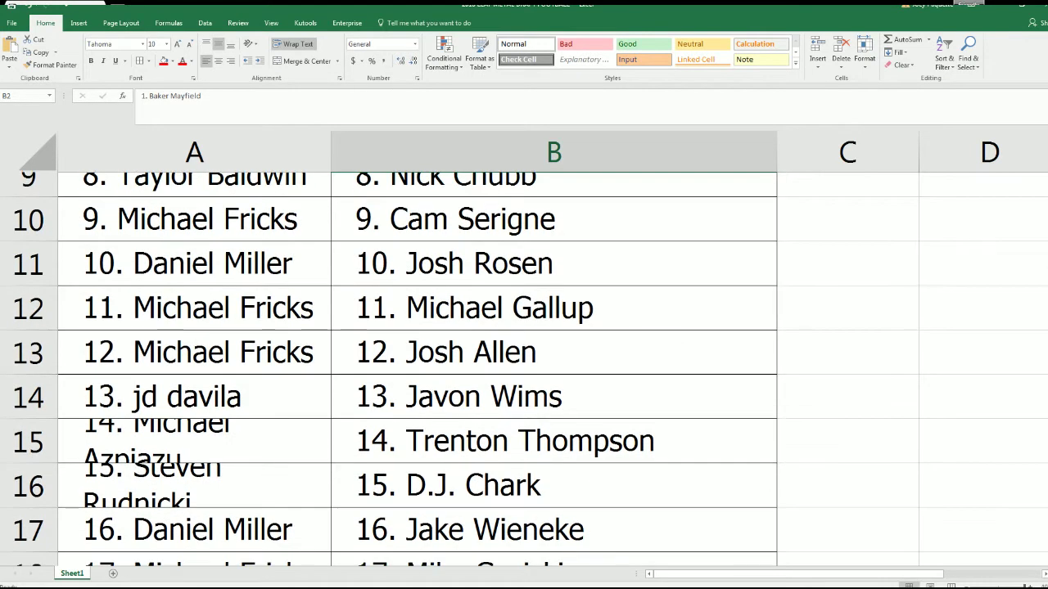
scroll(1031, 204, "up", 1)
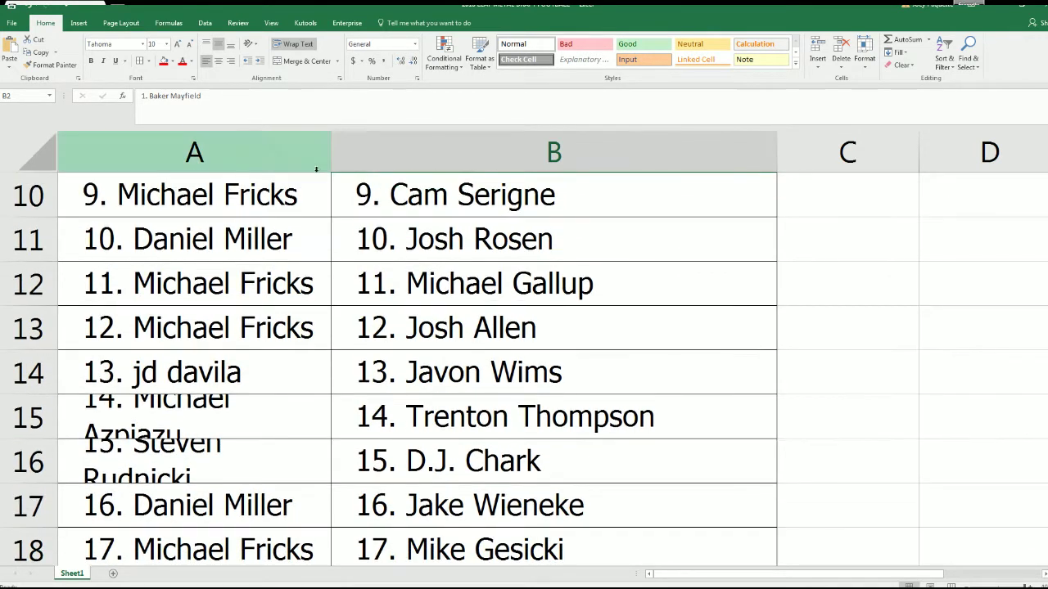
Widen the OWNERS column so that the longer owner names in rows 15 and 16 fit on one line
left_click_drag(331, 150, 360, 146)
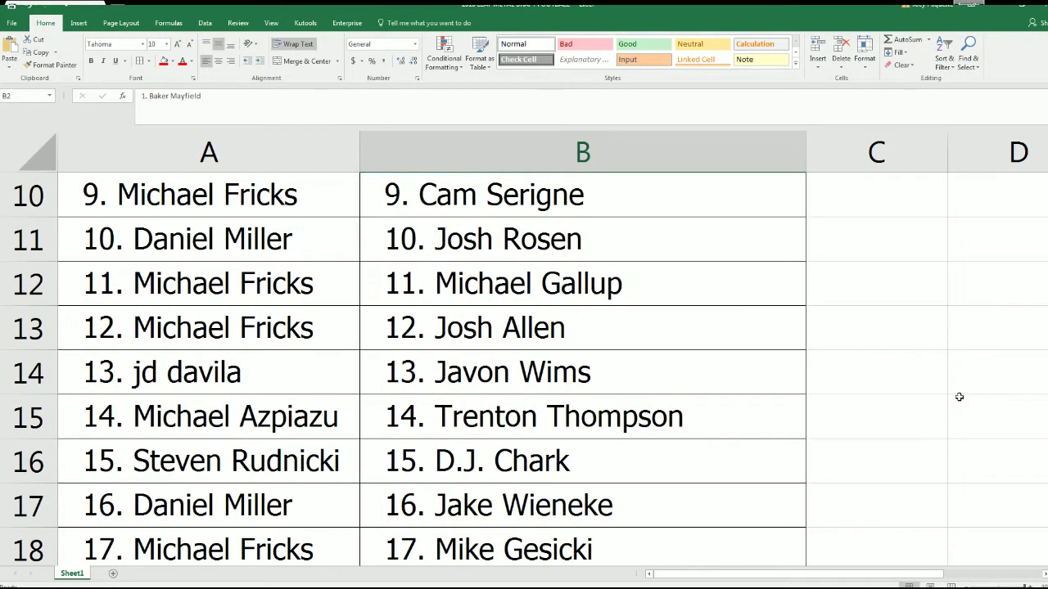
Read through the remaining owner and player pairings row by row, from about row 18 to the end of the list in row 76
scroll(524, 370, "down", 1)
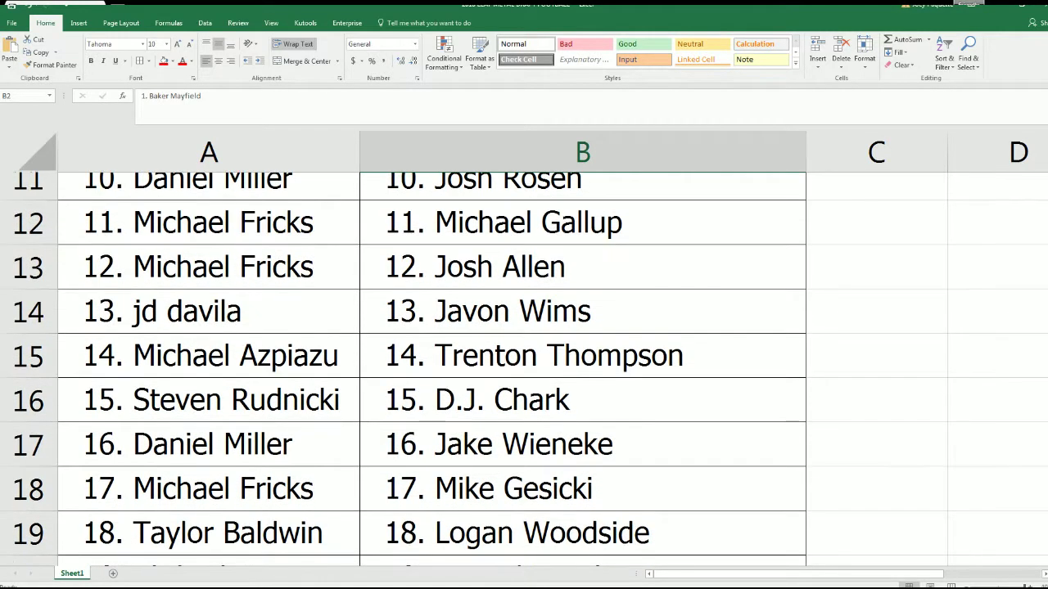
scroll(524, 370, "down", 1)
scroll(524, 370, "down", 2)
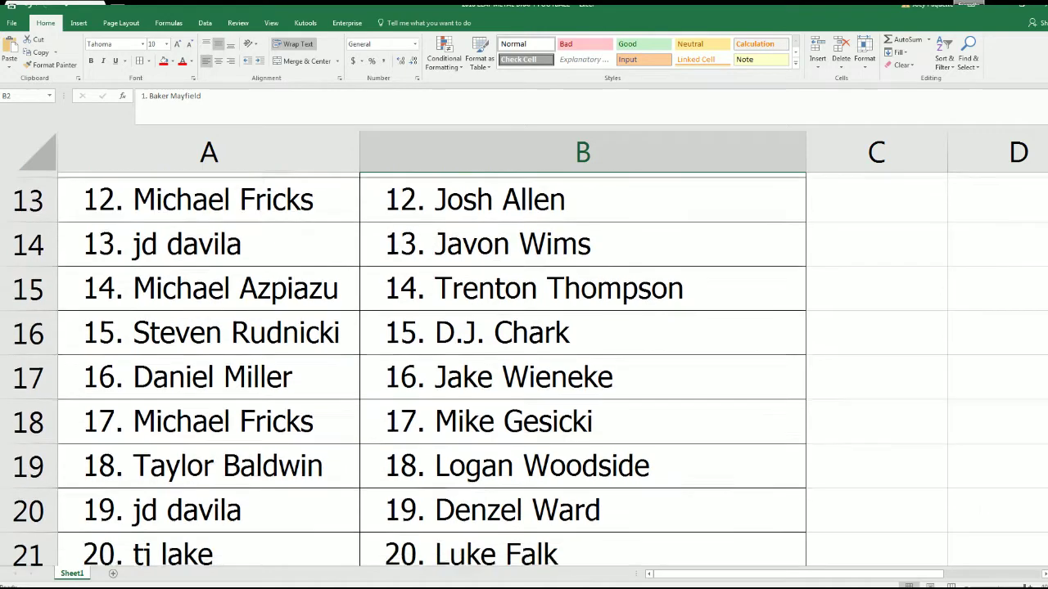
scroll(524, 370, "down", 2)
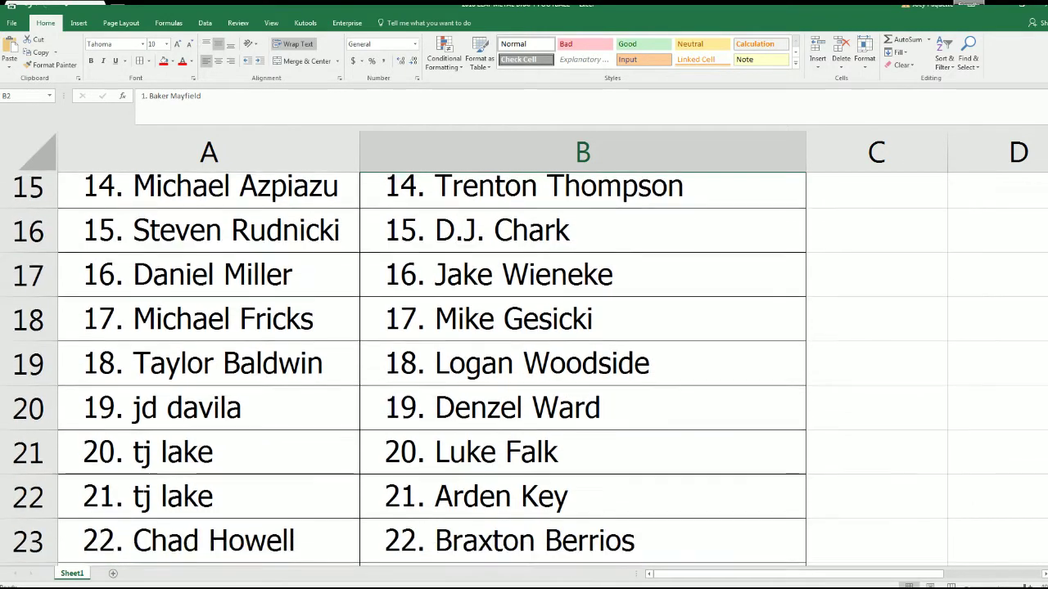
scroll(524, 370, "down", 2)
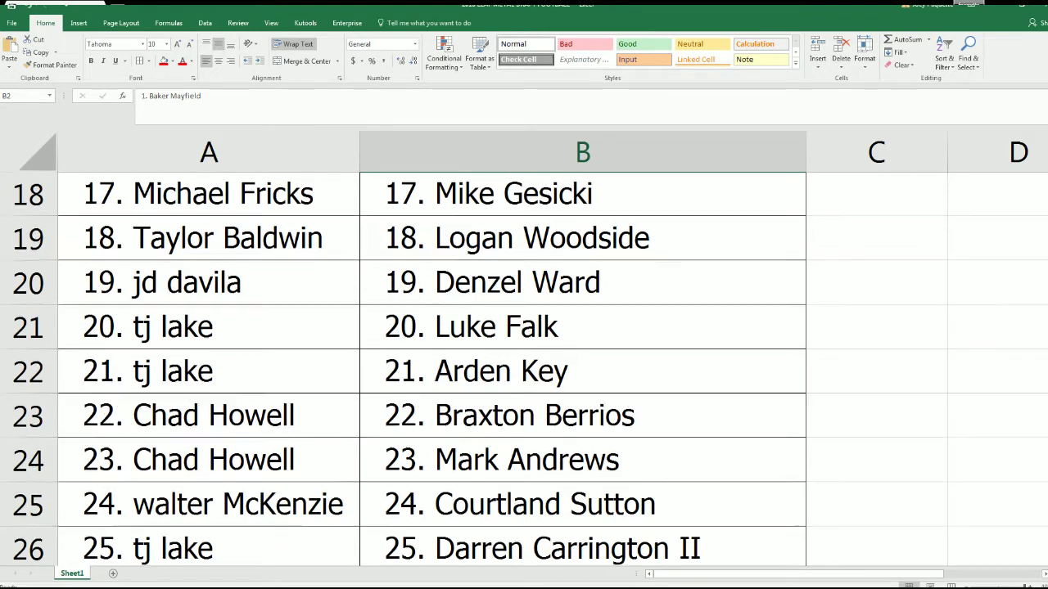
scroll(524, 369, "down", 3)
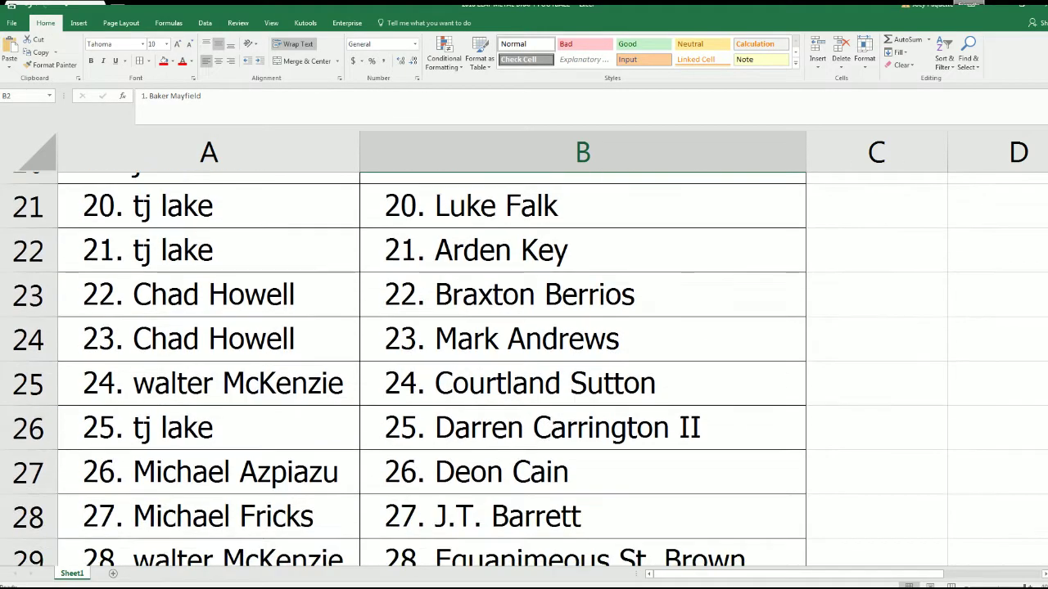
scroll(523, 368, "down", 2)
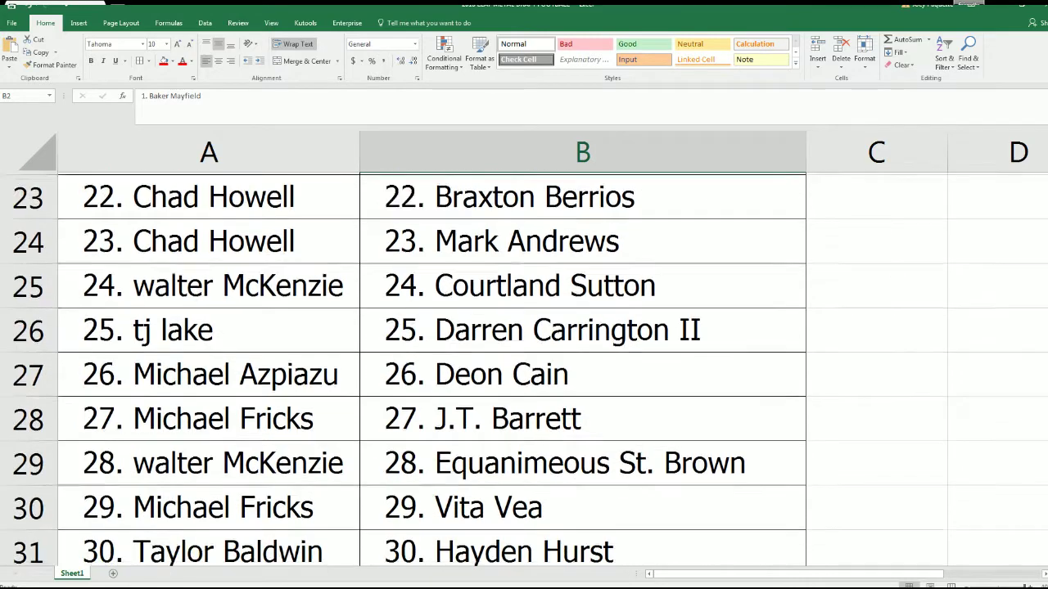
scroll(524, 368, "down", 3)
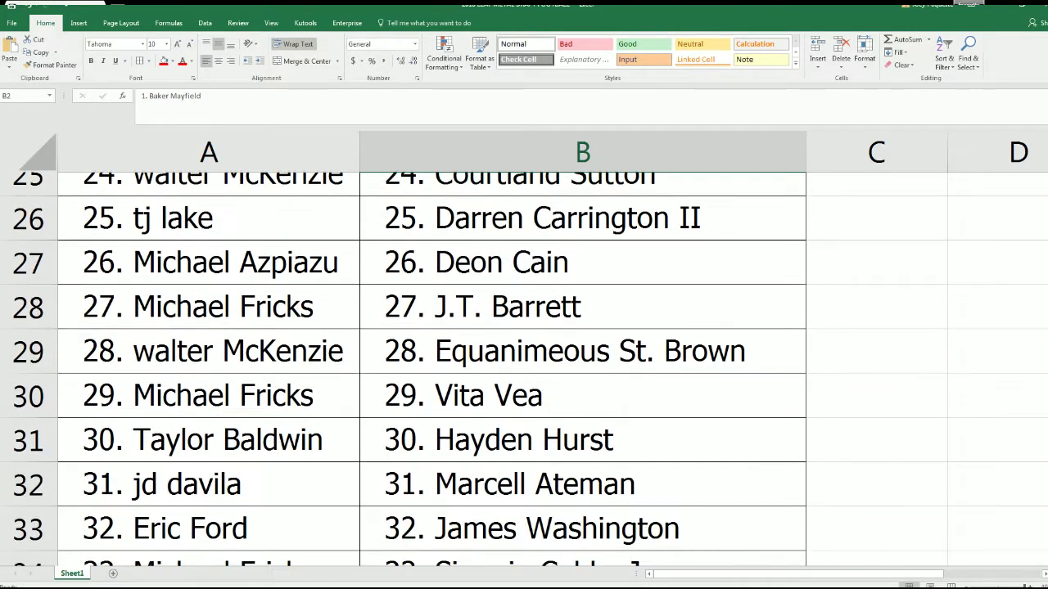
scroll(524, 368, "down", 2)
scroll(524, 368, "down", 1)
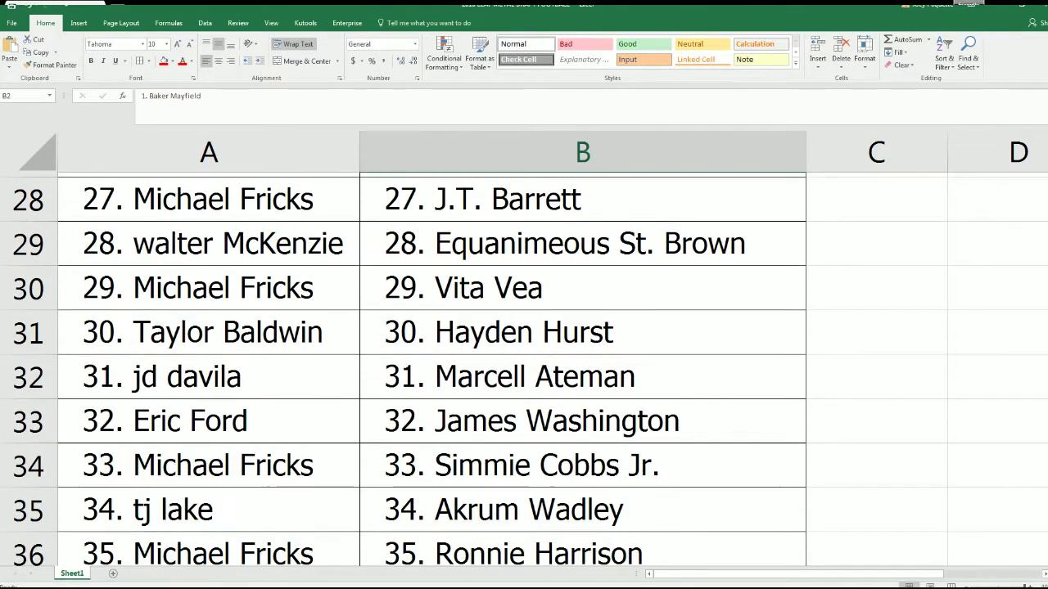
scroll(524, 368, "down", 3)
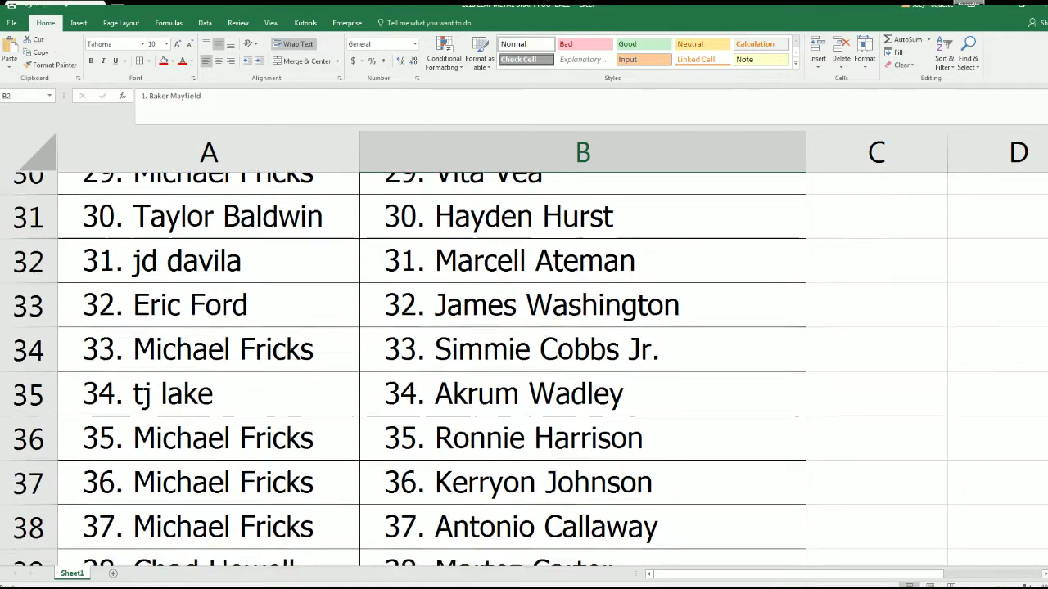
scroll(524, 368, "down", 1)
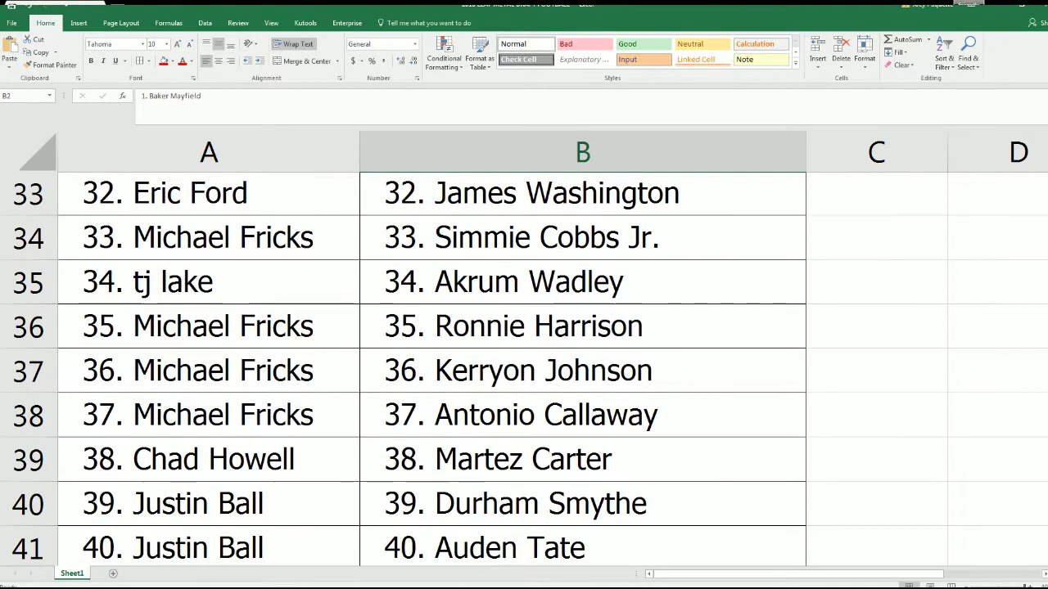
scroll(524, 369, "down", 1)
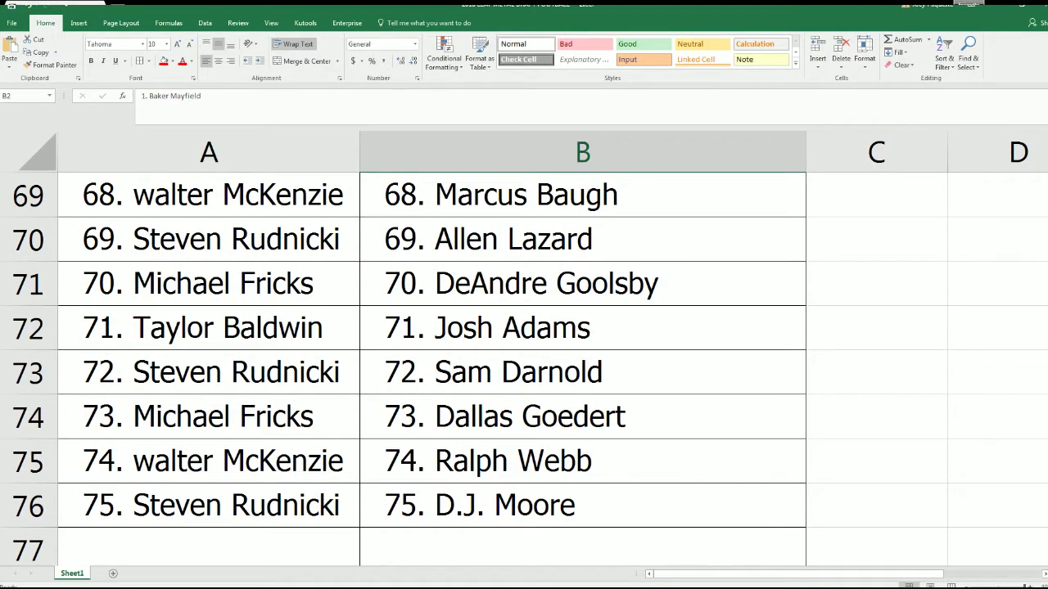
Review the owner and player pairings in reverse, from the end of the list back up to about row 5
scroll(524, 368, "up", 1)
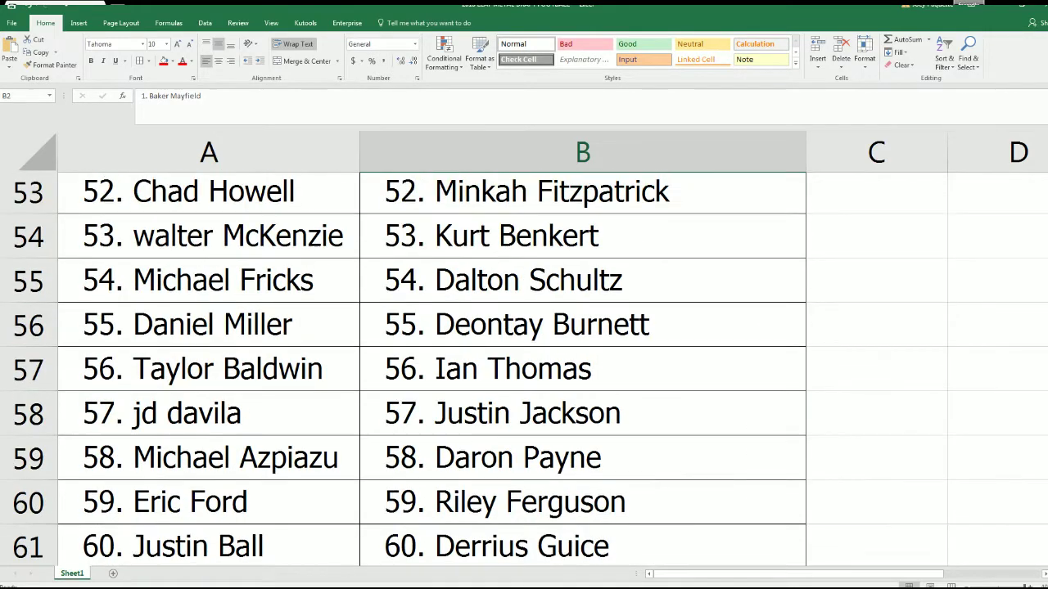
scroll(524, 369, "up", 5)
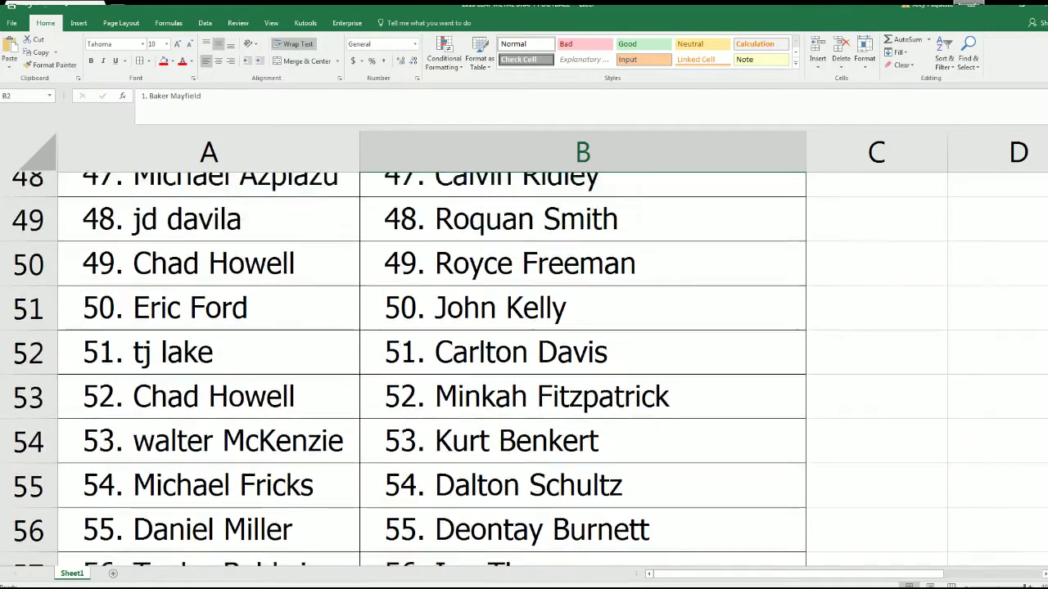
scroll(523, 368, "up", 5)
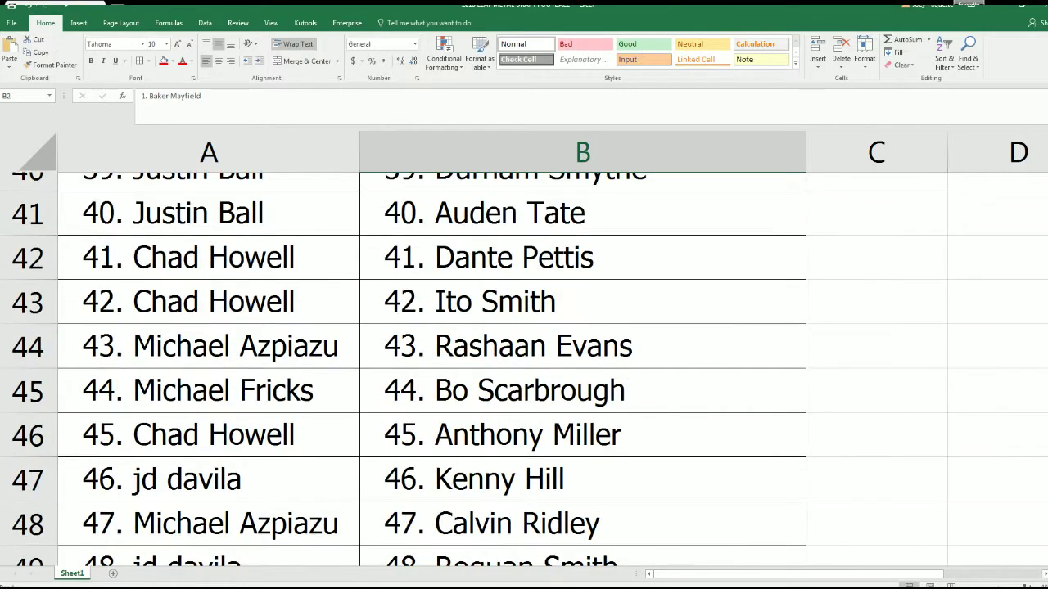
scroll(524, 369, "up", 5)
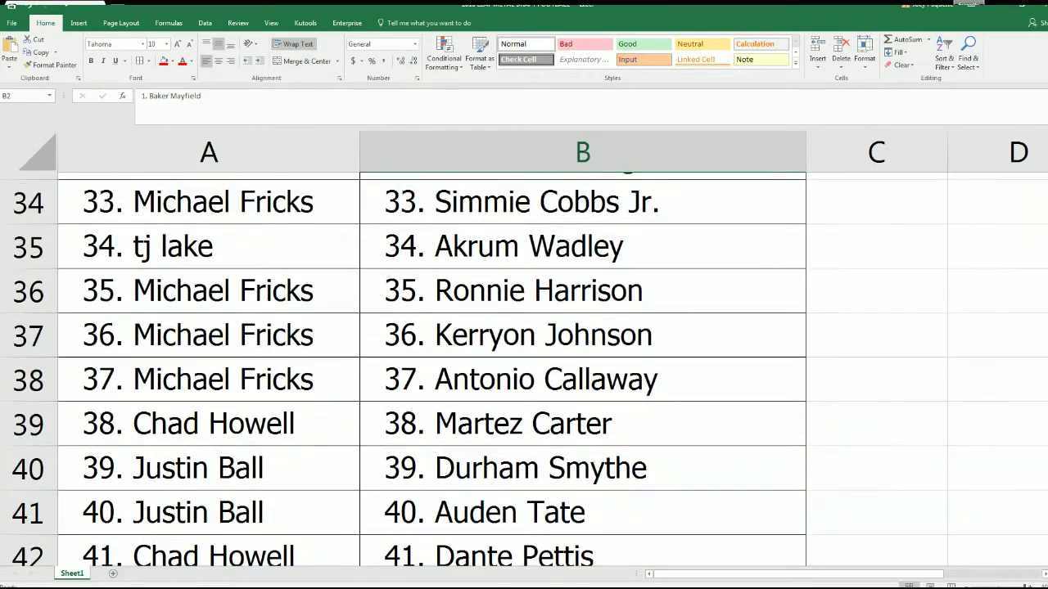
scroll(1046, 324, "up", 5)
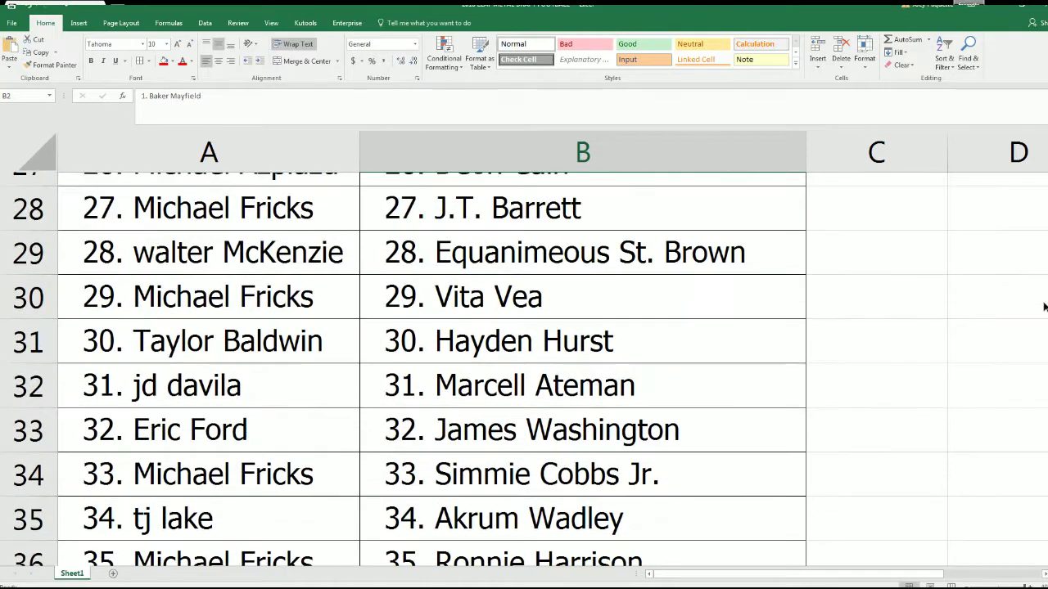
scroll(1046, 281, "up", 5)
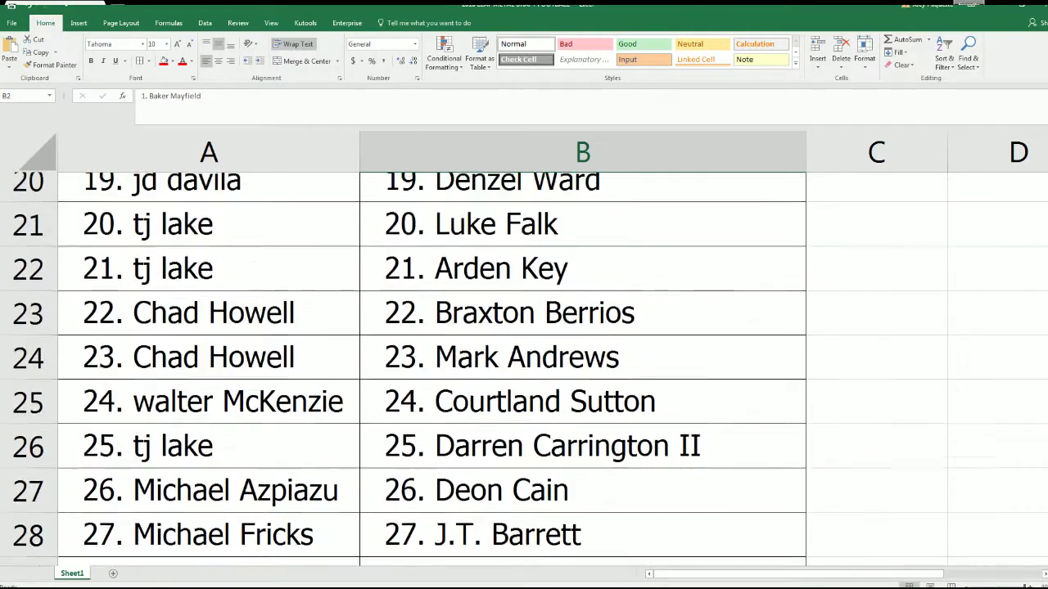
scroll(524, 368, "up", 6)
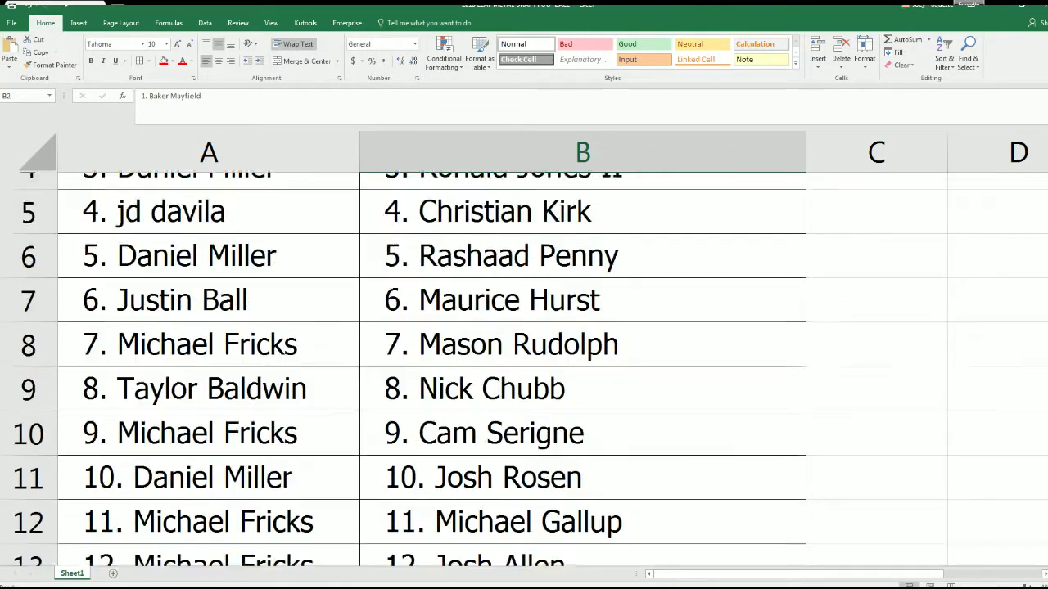